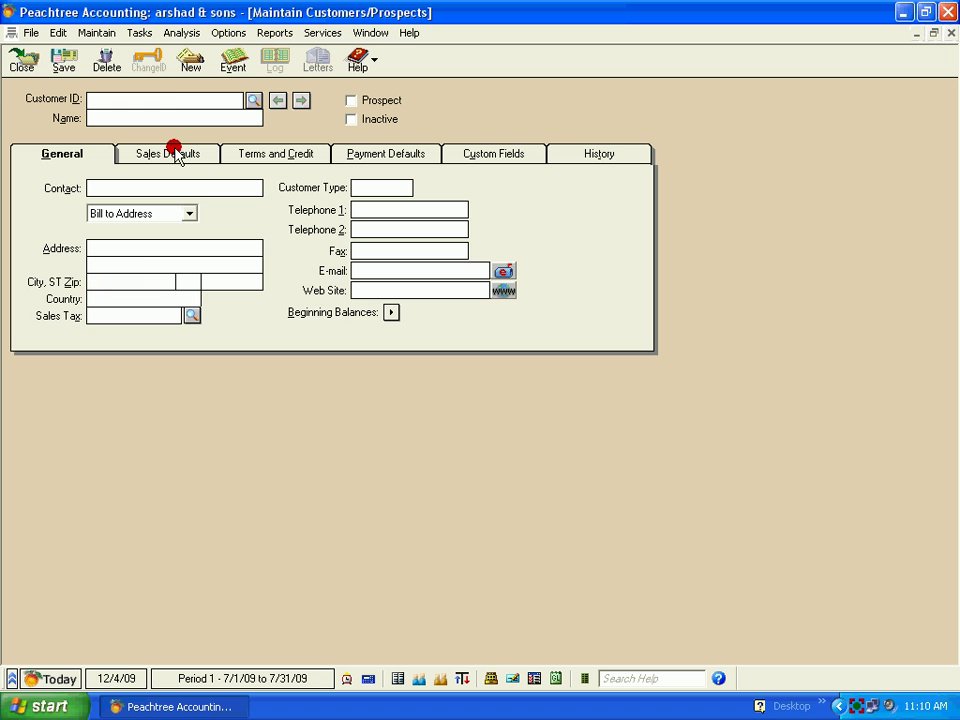
# Enter the new customer's ID and set the customer name to "zakir & sons".
pyautogui.click(167, 97)
pyautogui.doubleClick(164, 97)
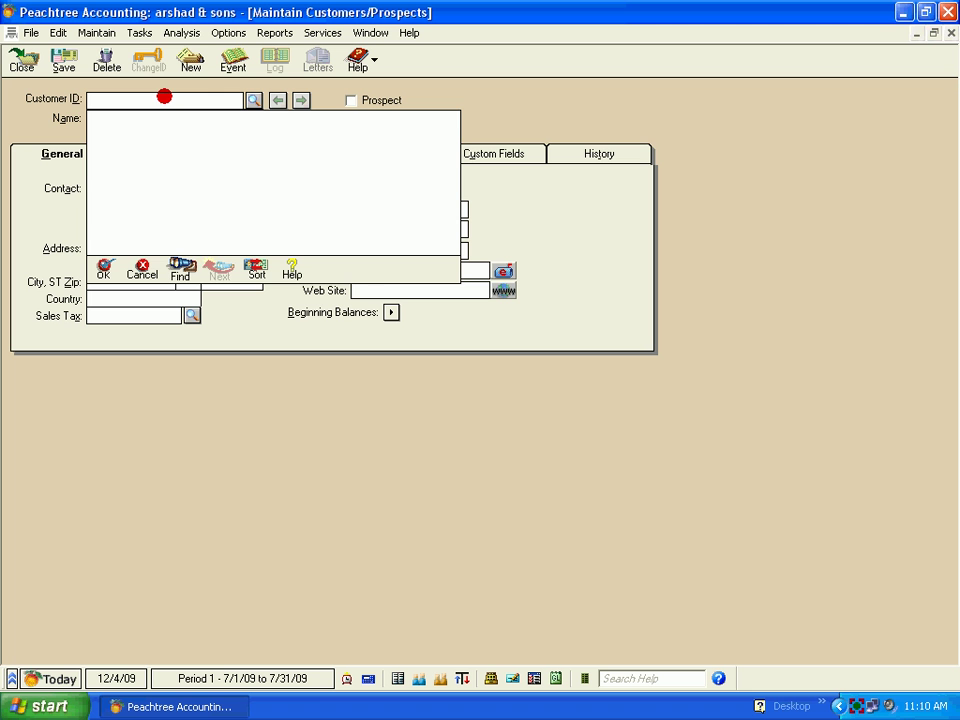
pyautogui.write('zakir')
pyautogui.press('Tab')
pyautogui.write('zaki')
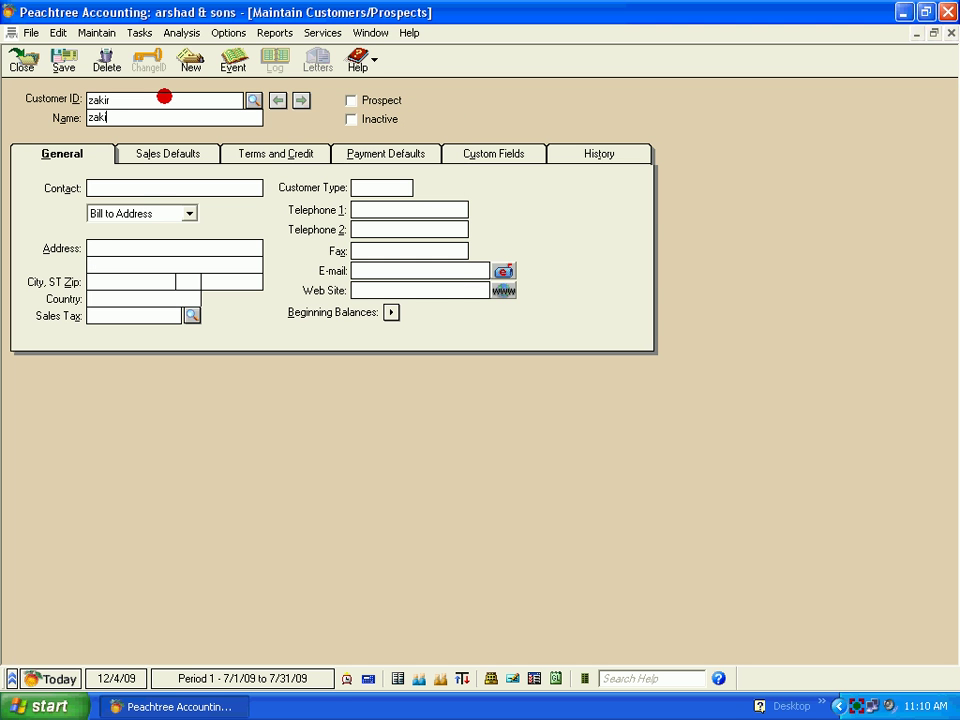
pyautogui.write('r & sons')
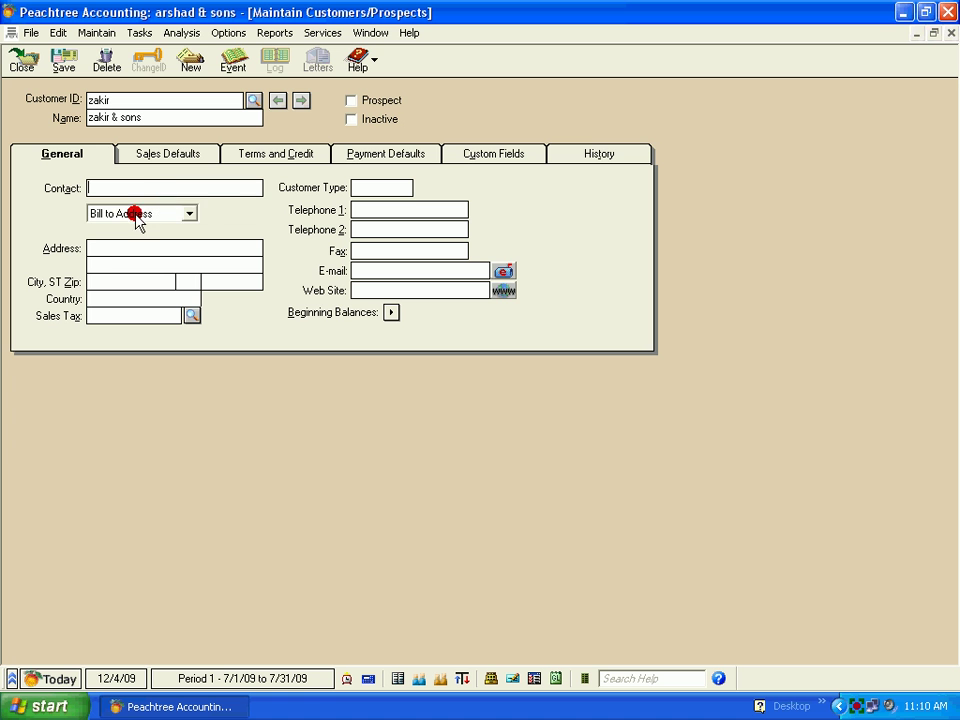
# Review the billing and shipping address types and the sales tax choices in the customer's general details.
pyautogui.click(189, 213)
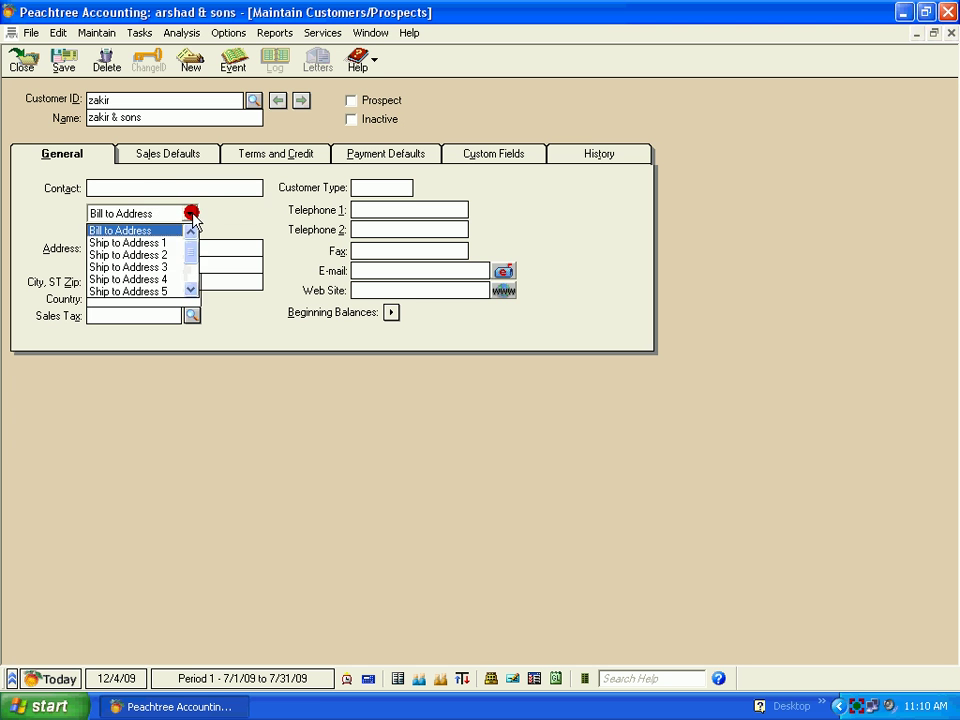
pyautogui.click(156, 214)
pyautogui.click(136, 260)
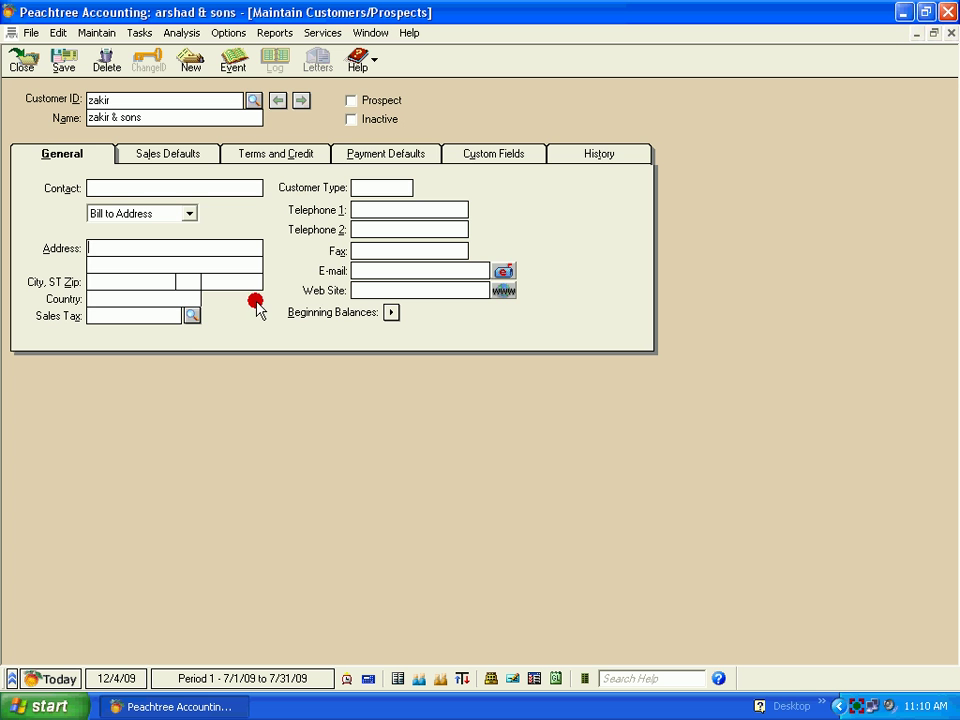
pyautogui.click(193, 315)
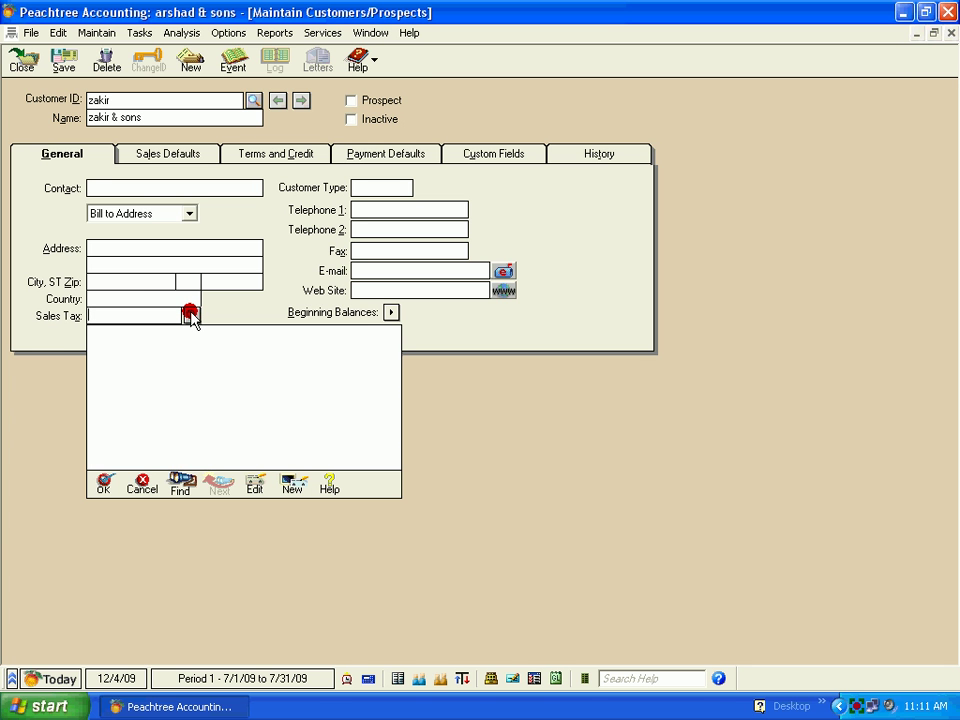
pyautogui.click(195, 315)
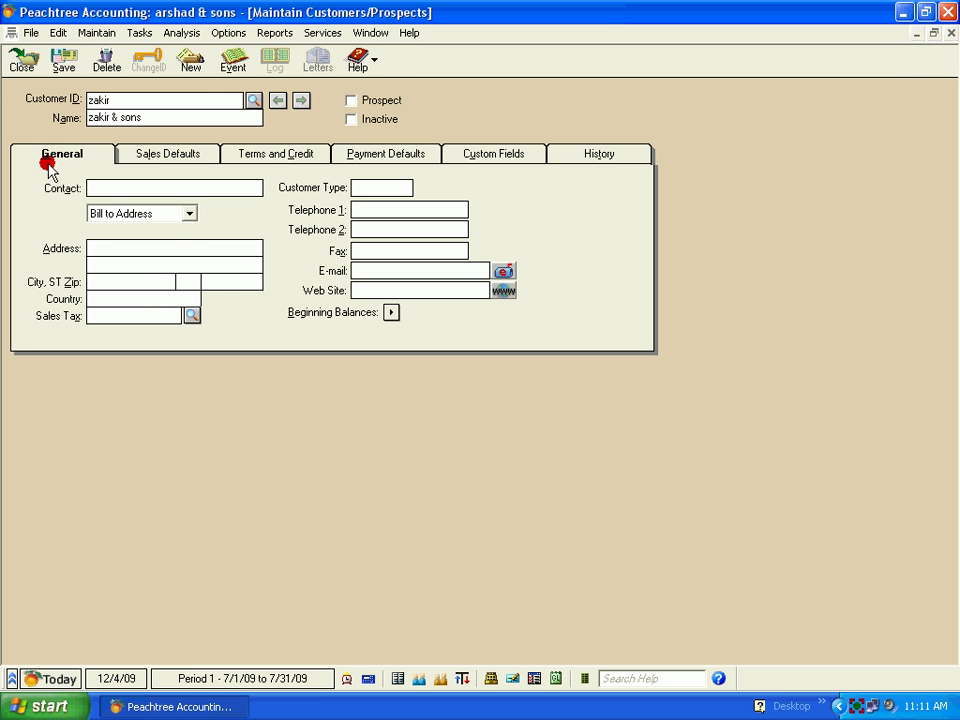
# Set the customer's default GL sales account to the sales income account in the sales defaults.
pyautogui.click(153, 160)
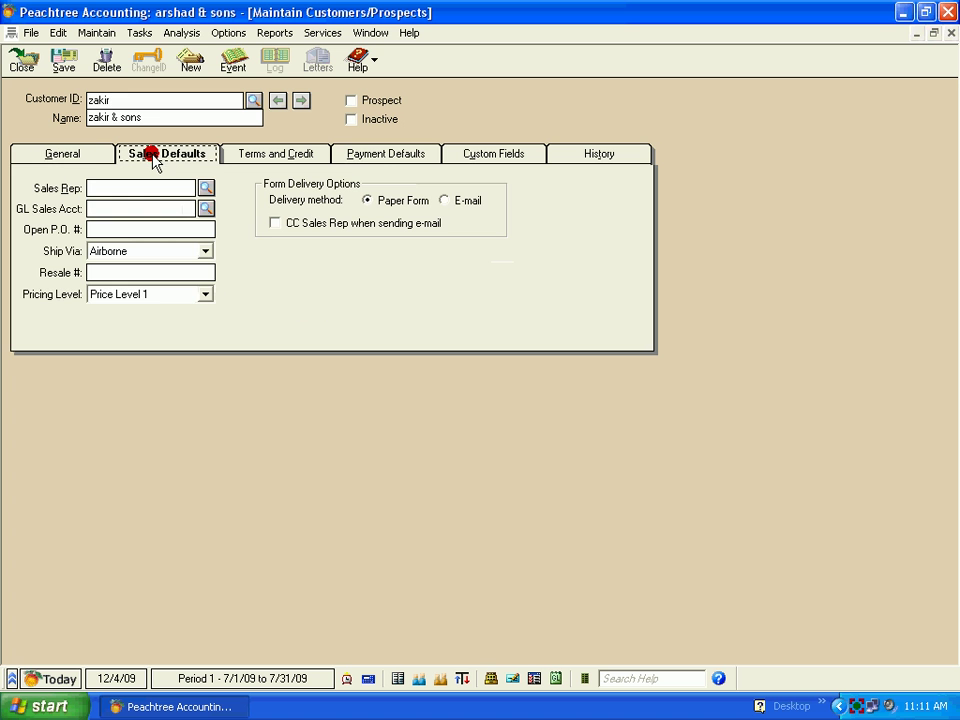
pyautogui.click(99, 187)
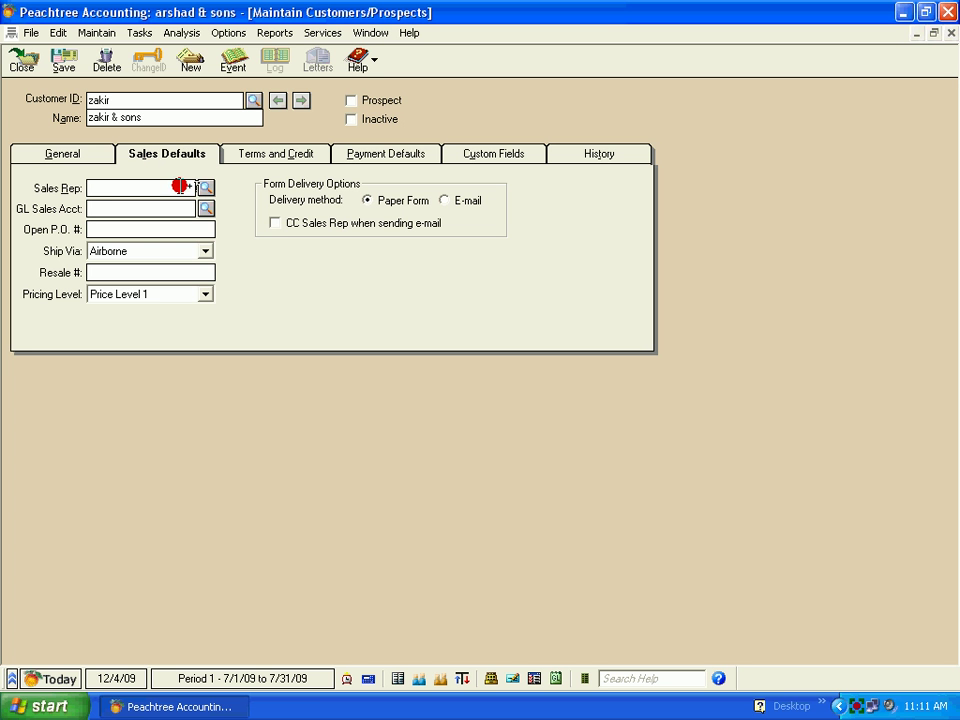
pyautogui.click(151, 186)
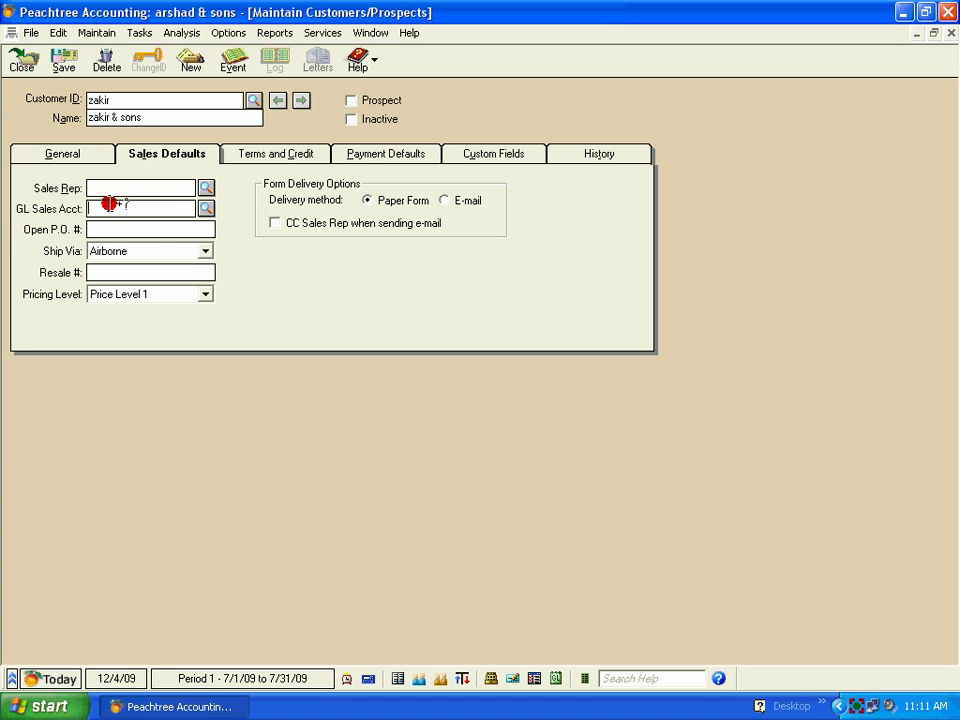
pyautogui.click(167, 117)
pyautogui.click(206, 206)
pyautogui.click(206, 208)
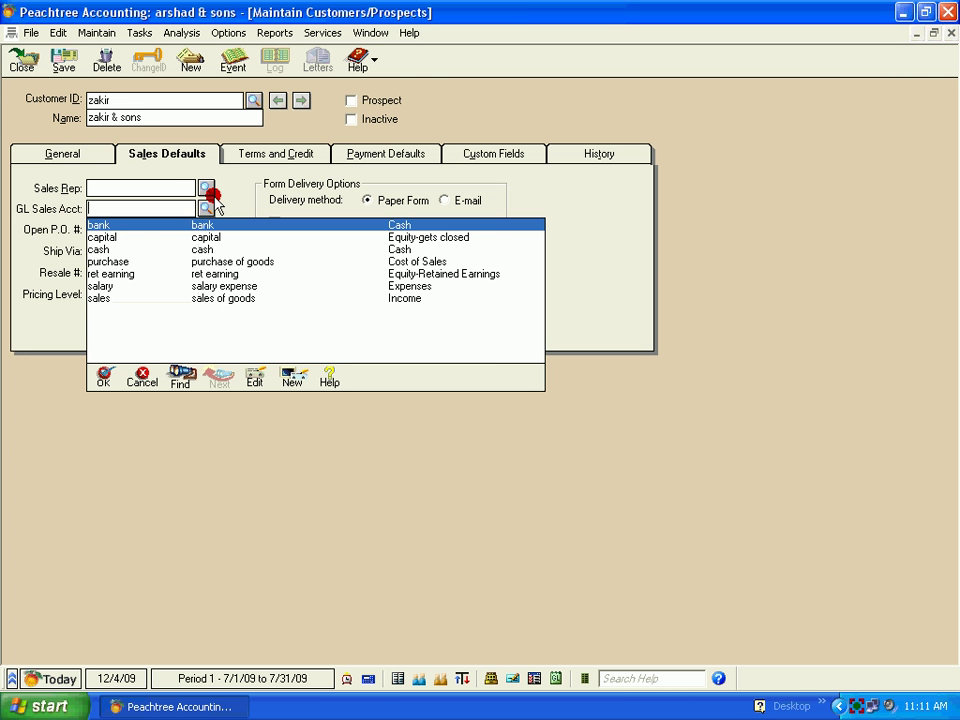
pyautogui.click(203, 289)
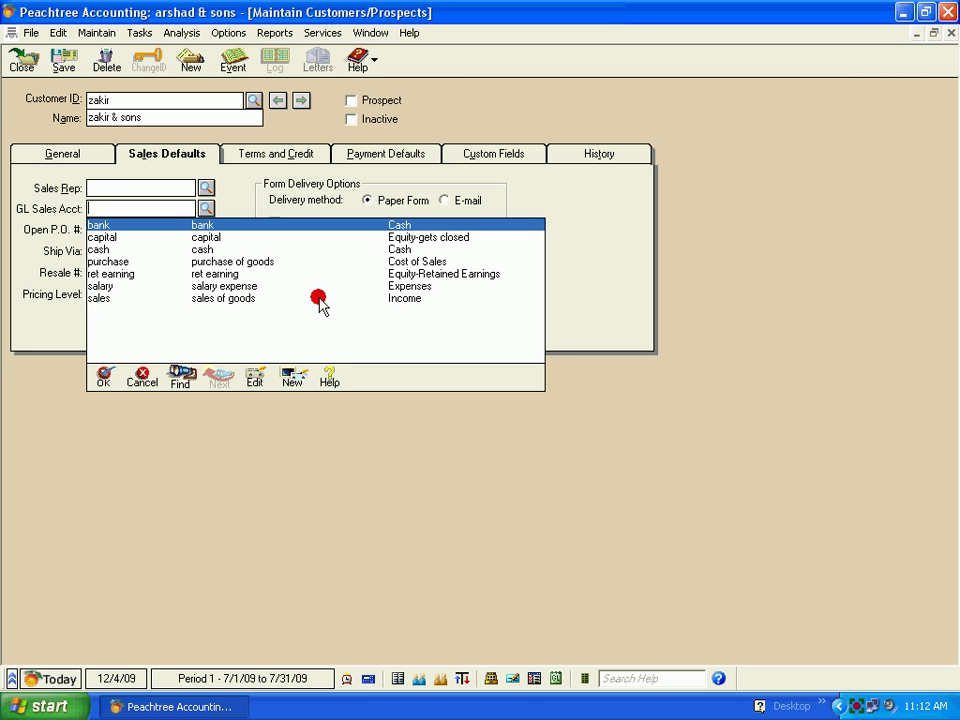
pyautogui.doubleClick(104, 298)
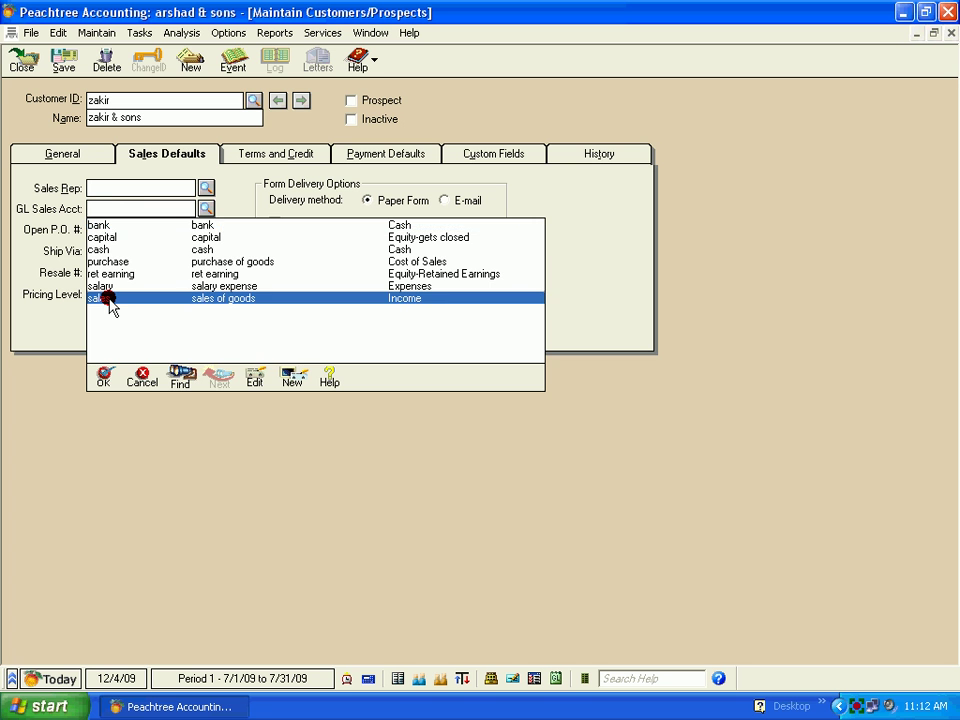
pyautogui.click(112, 224)
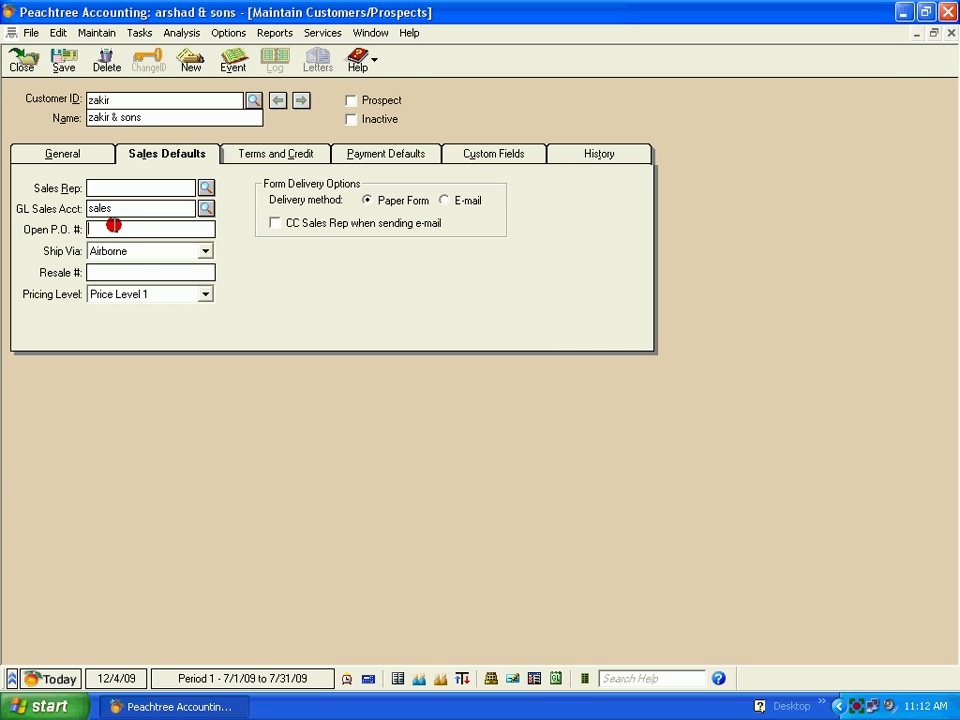
# Keep Airborne as the customer's shipping method and choose Price Level 1 as the pricing level.
pyautogui.click(206, 251)
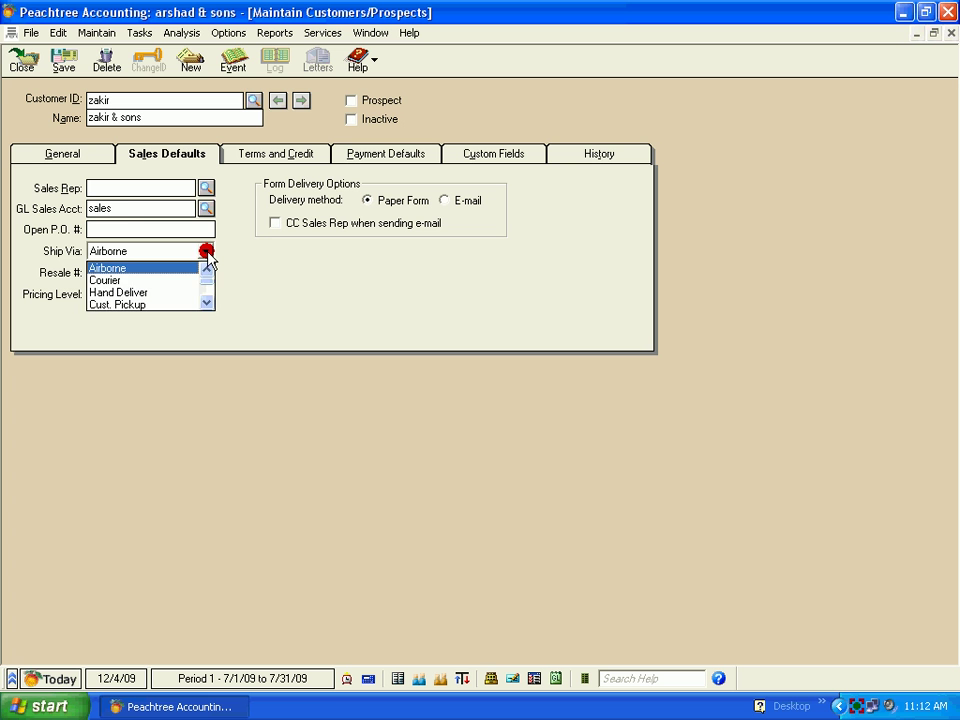
pyautogui.click(206, 252)
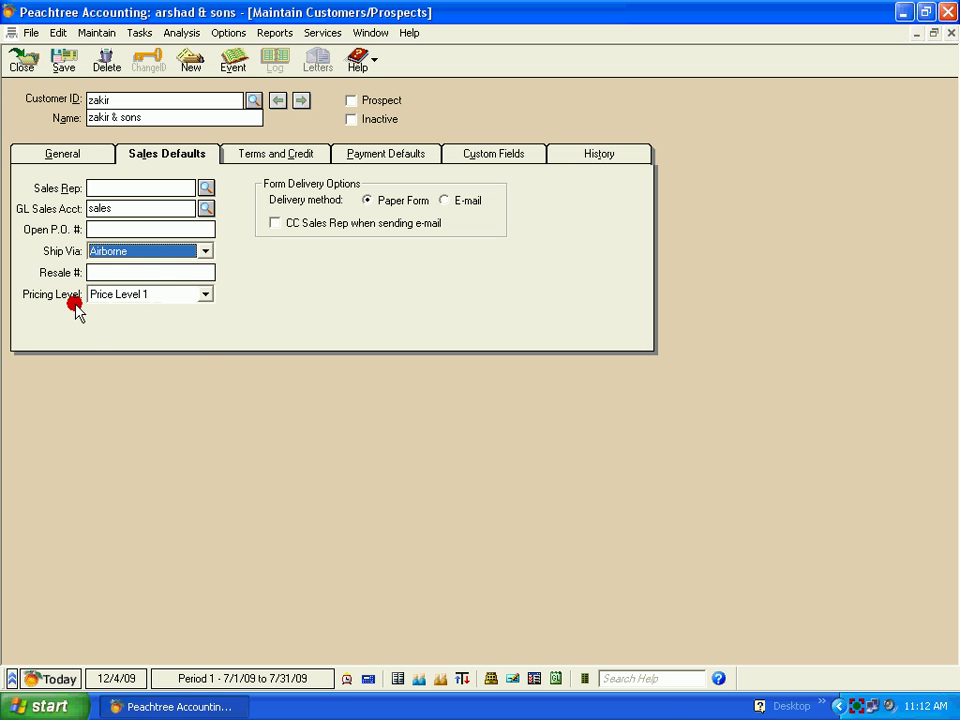
pyautogui.click(205, 295)
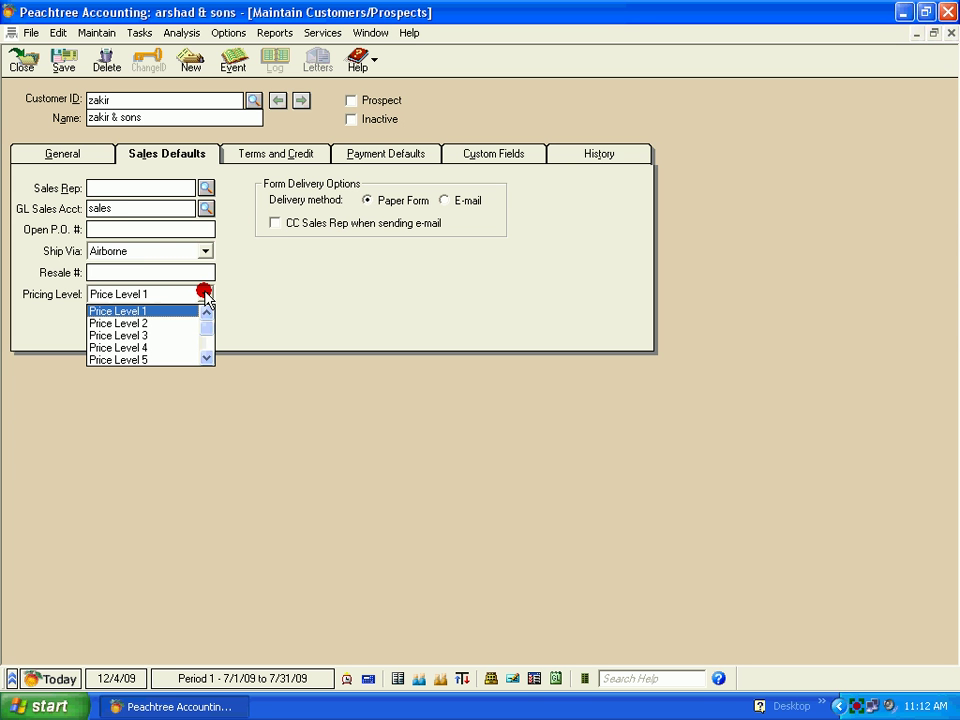
pyautogui.click(108, 311)
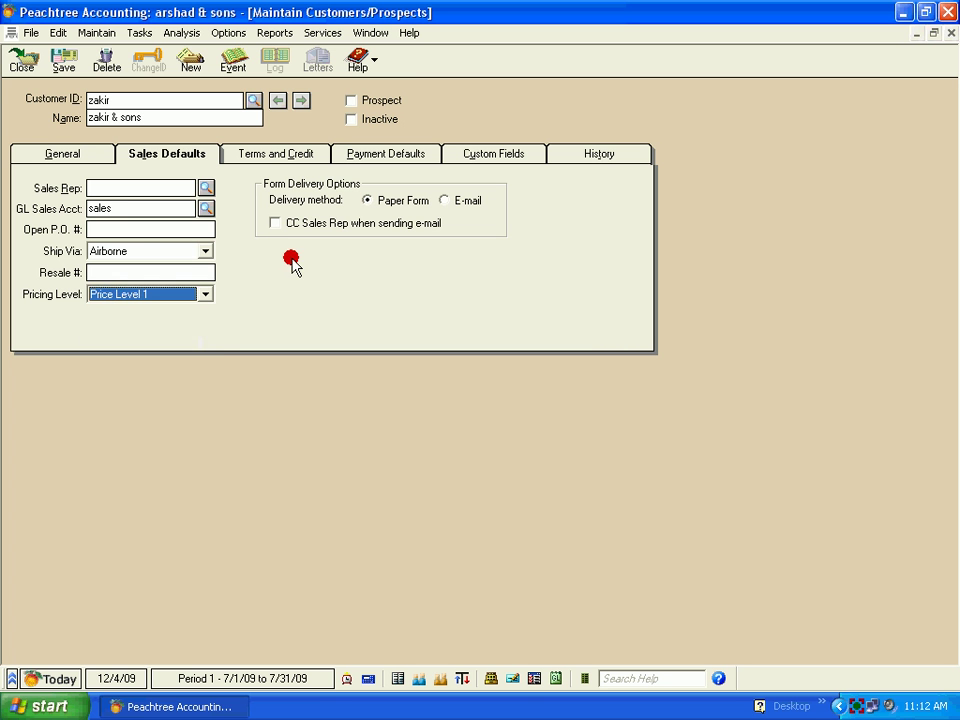
# Turn off the customer's standard terms and credit, and set net due days, discount days and discount percent to 0.
pyautogui.click(288, 156)
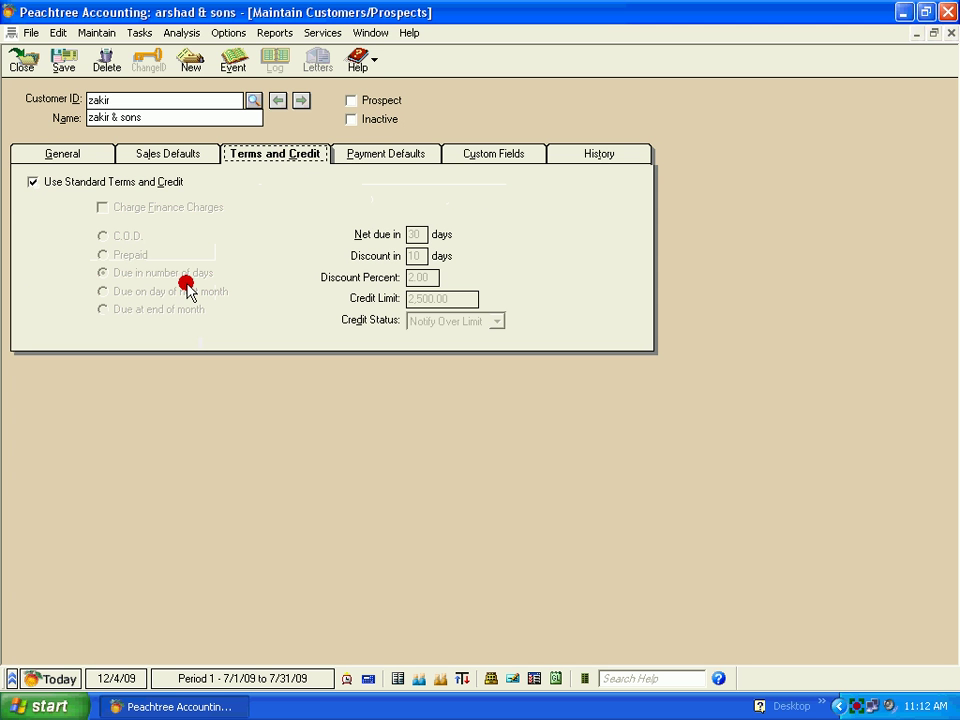
pyautogui.click(33, 182)
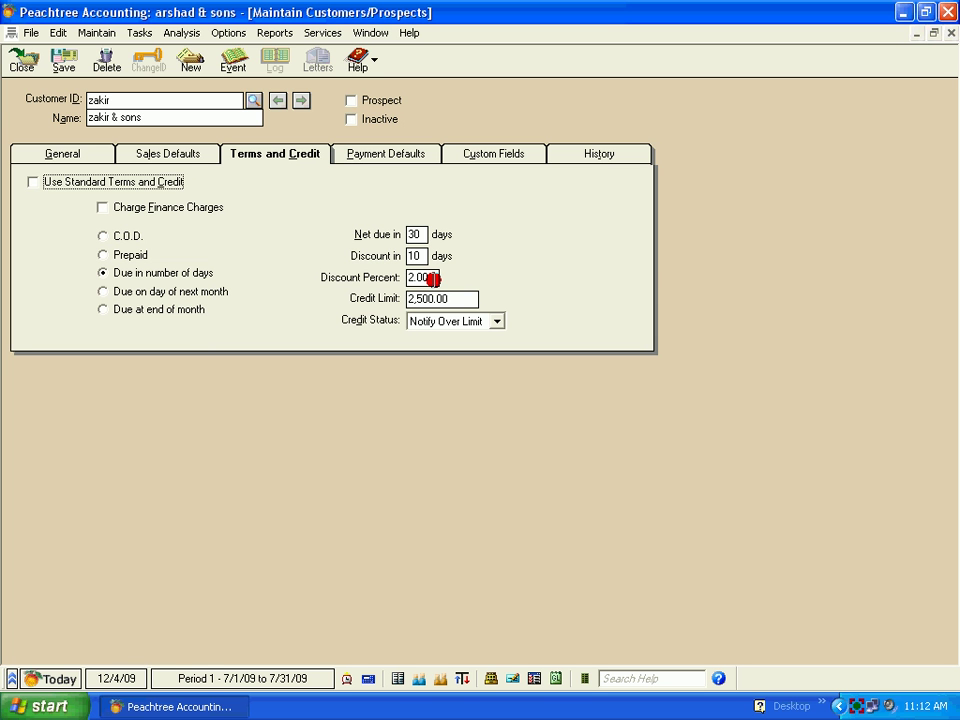
pyautogui.click(432, 279)
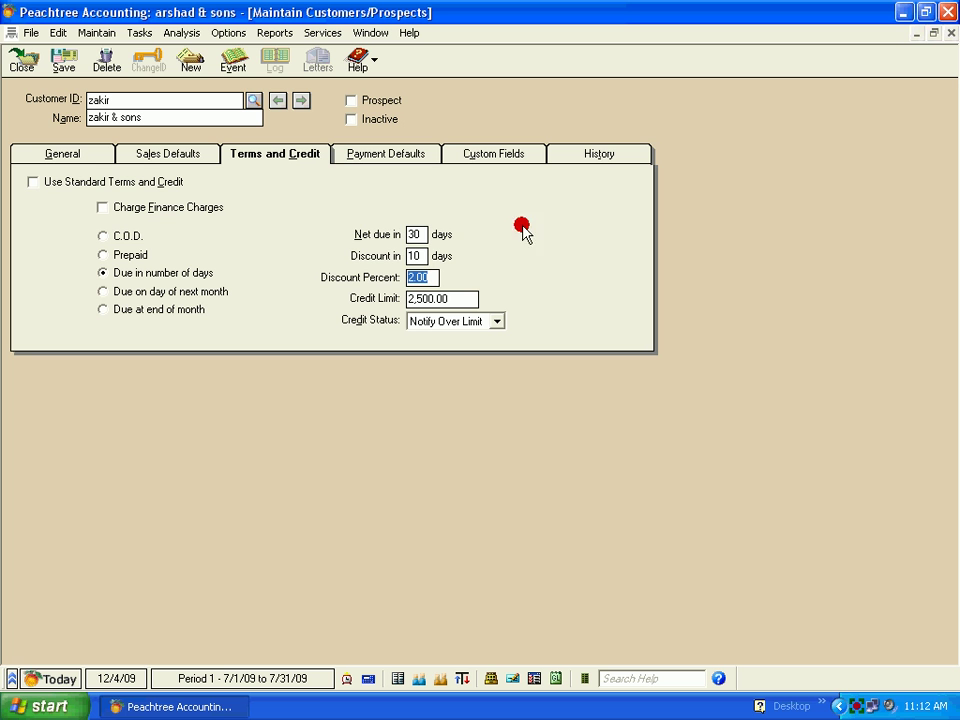
pyautogui.click(405, 237)
pyautogui.press('BackSpace')
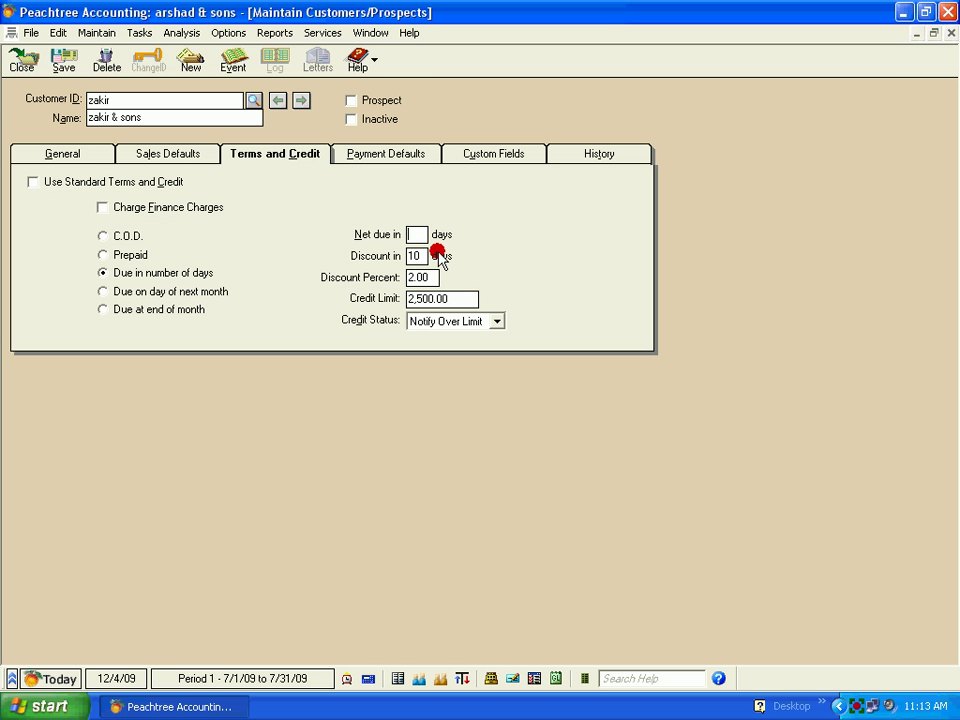
pyautogui.write('0')
pyautogui.click(408, 256)
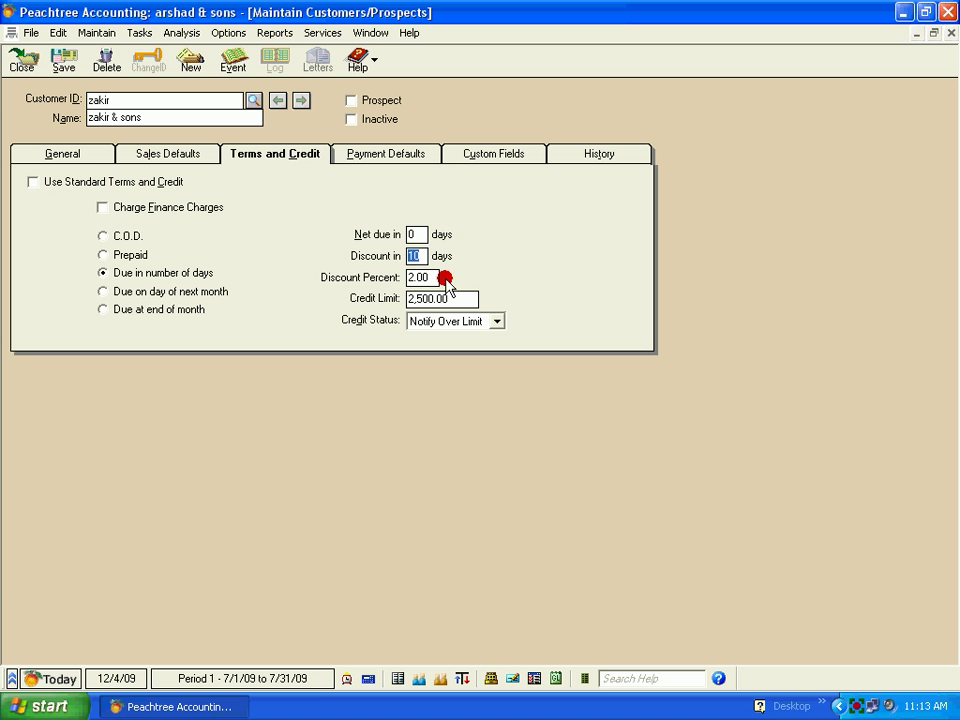
pyautogui.press('BackSpace')
pyautogui.write('0')
pyautogui.click(406, 277)
pyautogui.press('BackSpace')
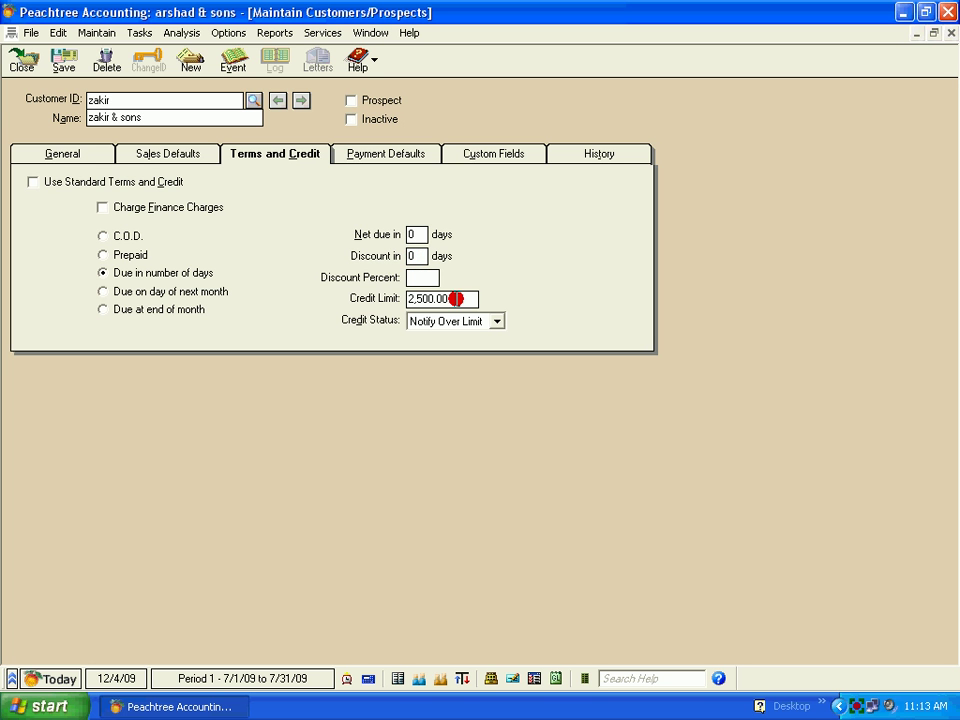
# Set the customer's credit limit to 10,000.00 with the credit status Notify Over Limit.
pyautogui.click(455, 299)
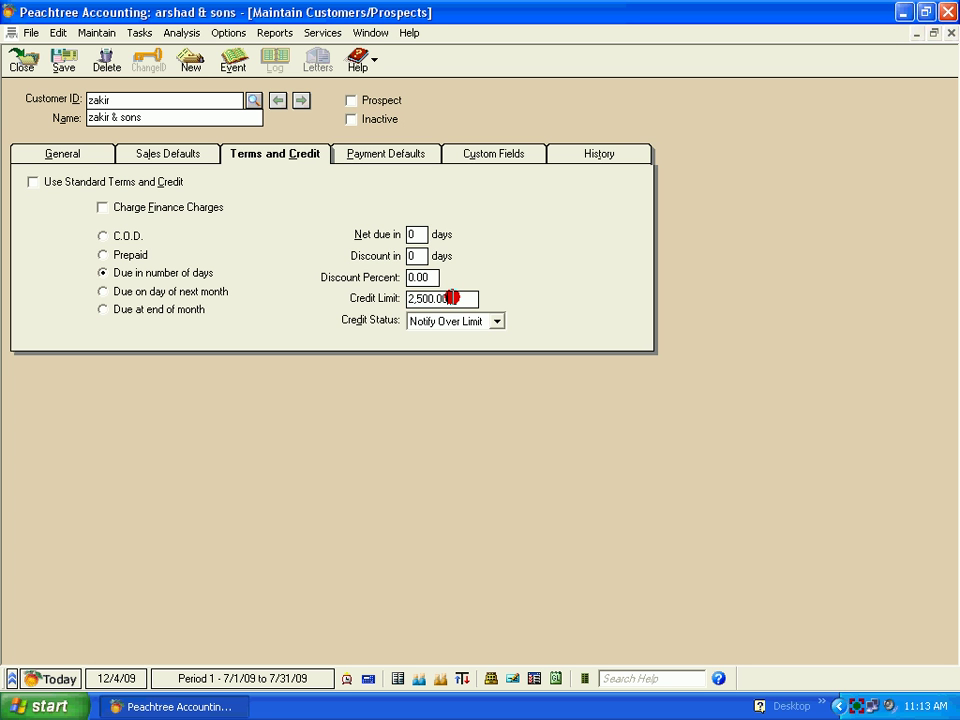
pyautogui.write('1')
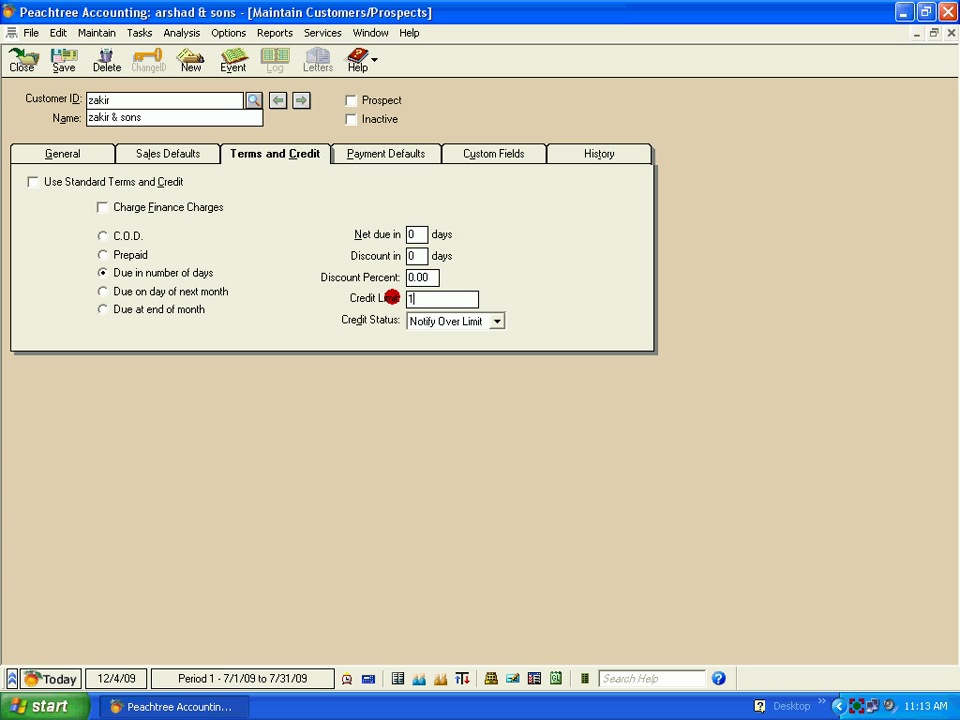
pyautogui.write('0,000000')
pyautogui.press('Tab')
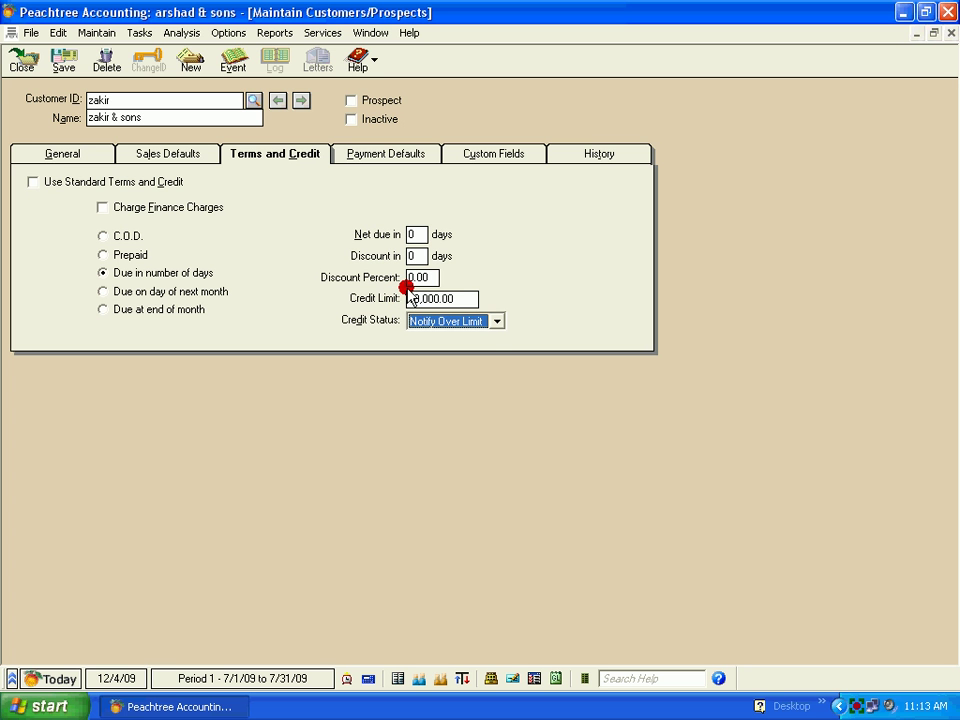
pyautogui.click(494, 323)
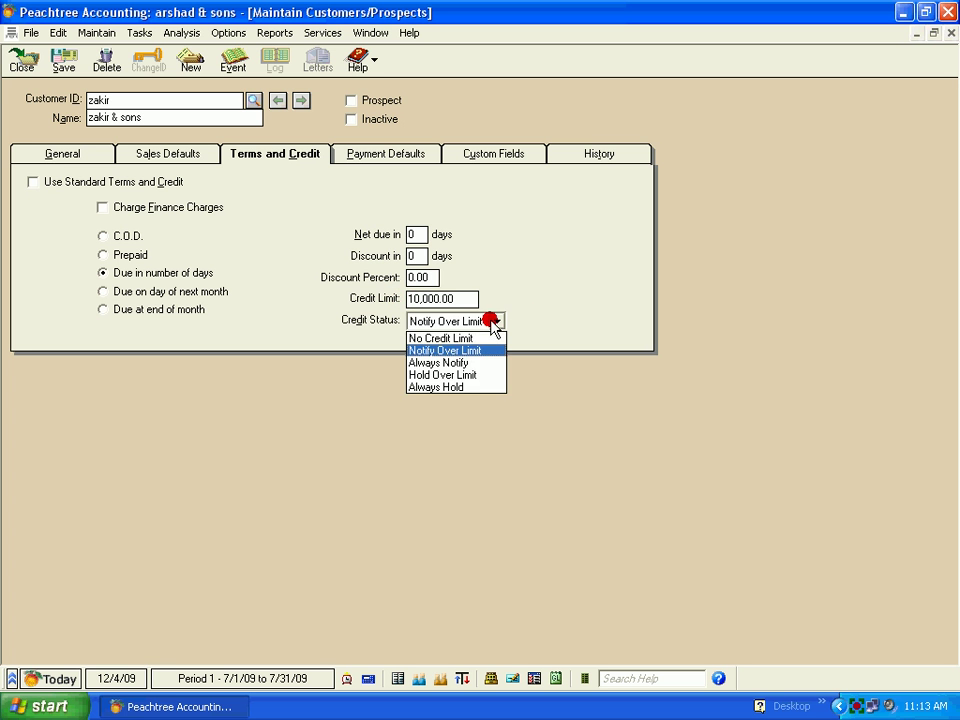
pyautogui.click(462, 352)
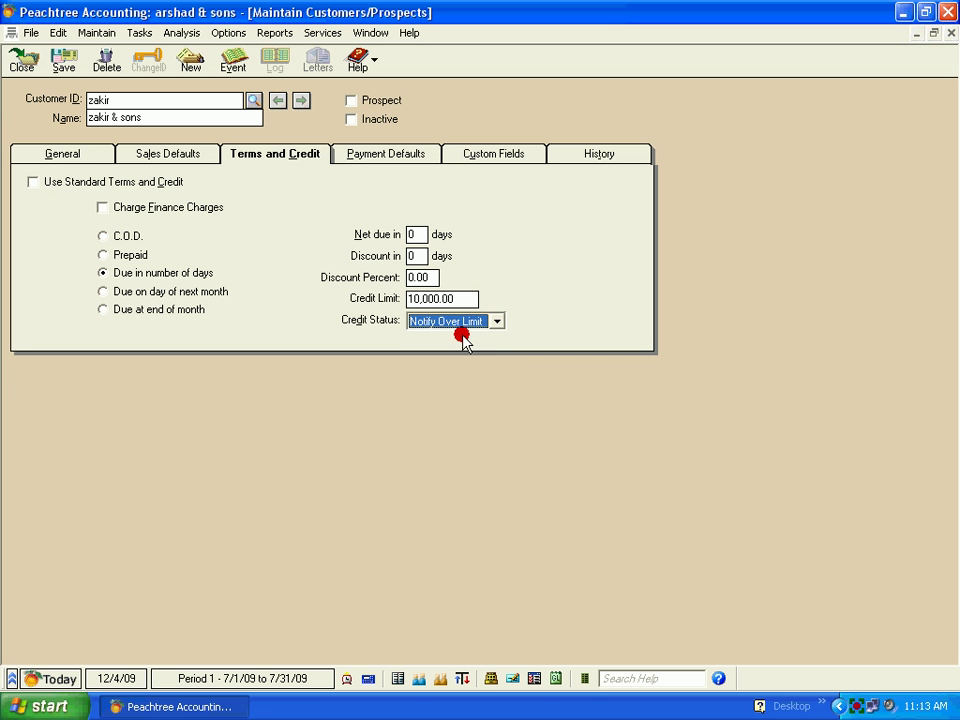
# Restore the standard terms and credit for the customer in place of the custom terms.
pyautogui.click(467, 297)
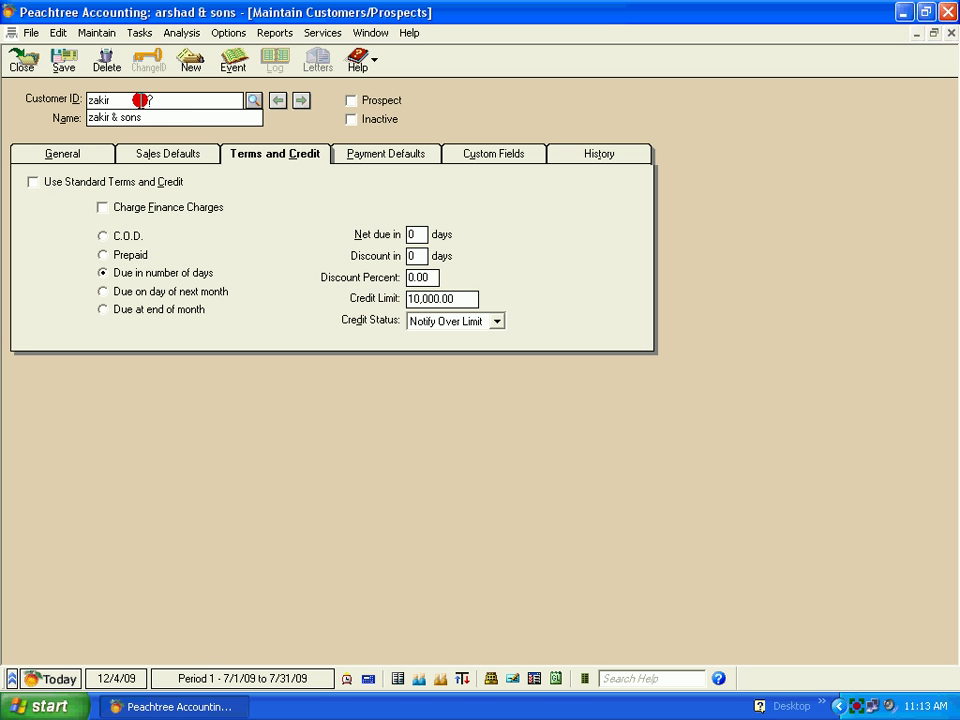
pyautogui.click(173, 116)
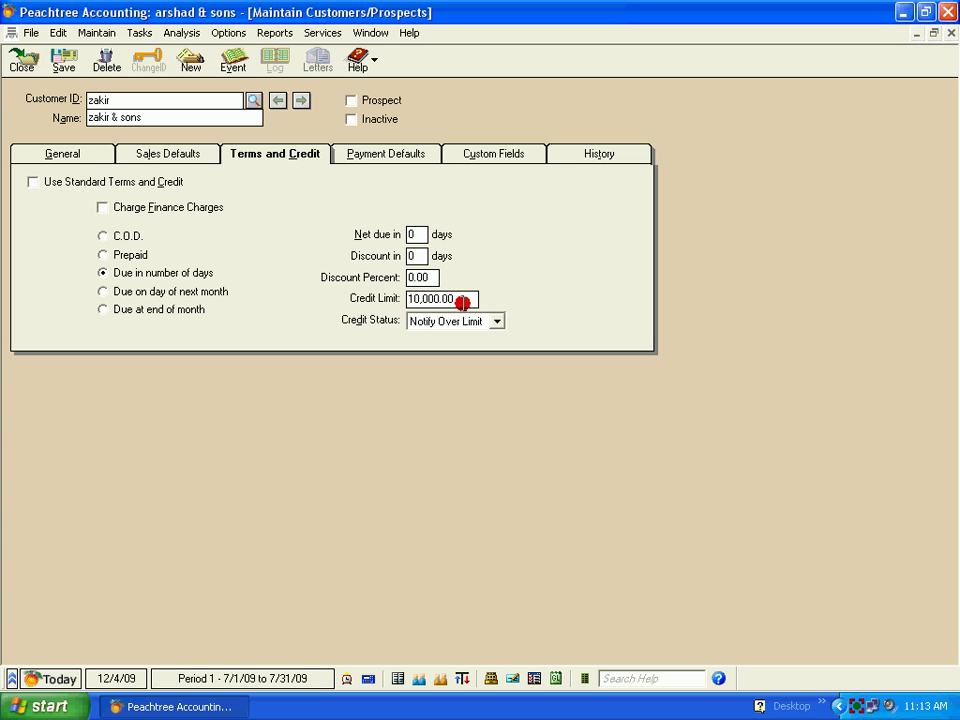
pyautogui.moveTo(462, 303); pyautogui.dragTo(383, 300)
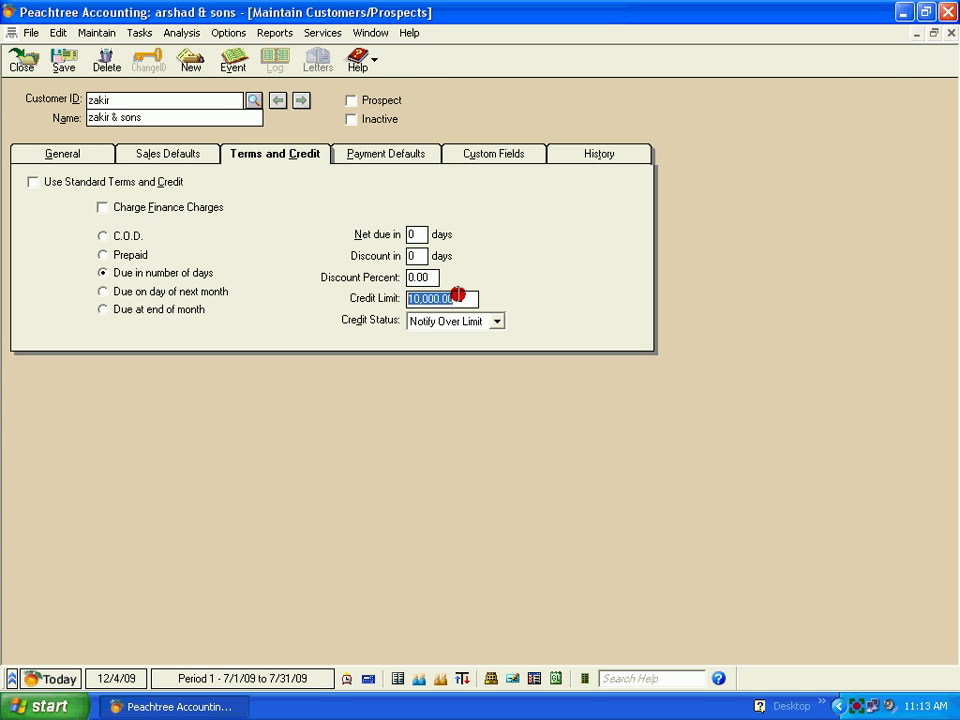
pyautogui.click(35, 183)
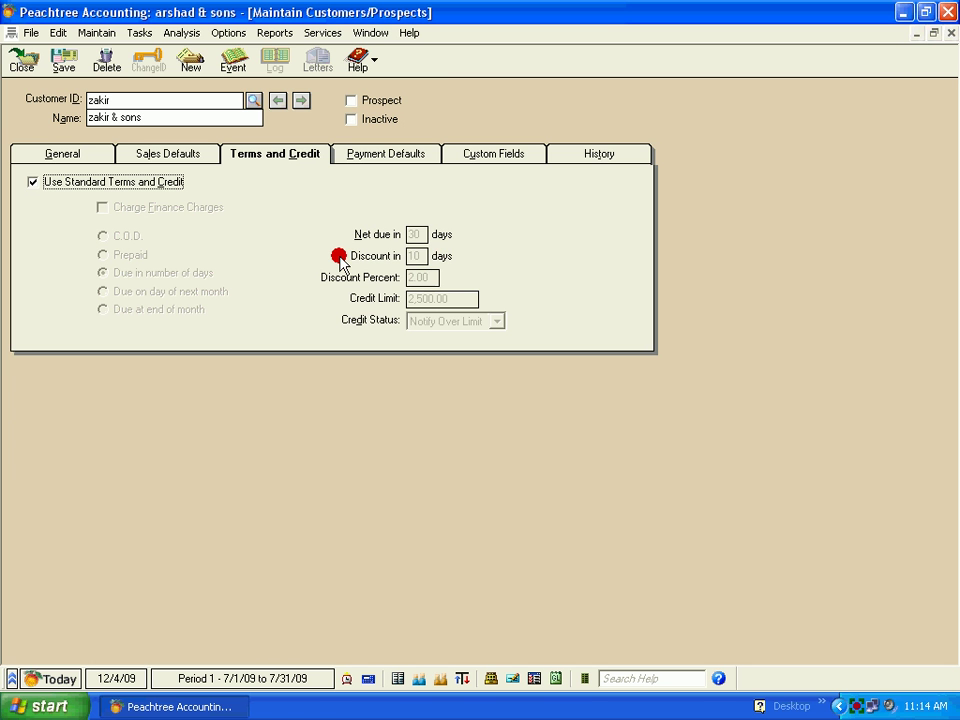
# In the customer's payment defaults, turn off the receipt window settings and choose bank as the cash account.
pyautogui.click(372, 156)
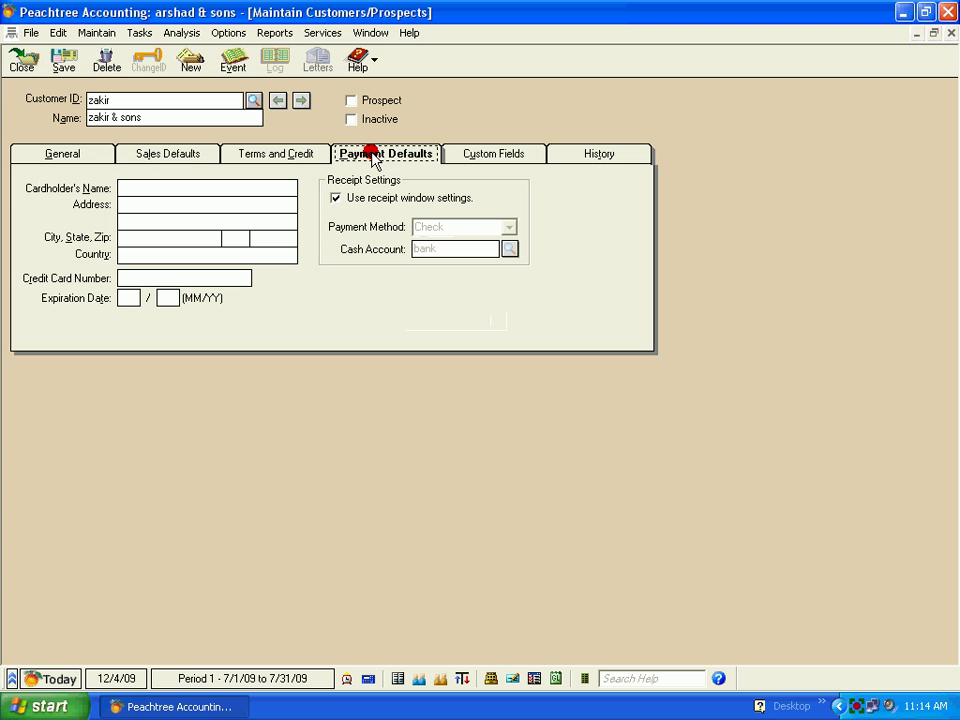
pyautogui.click(334, 198)
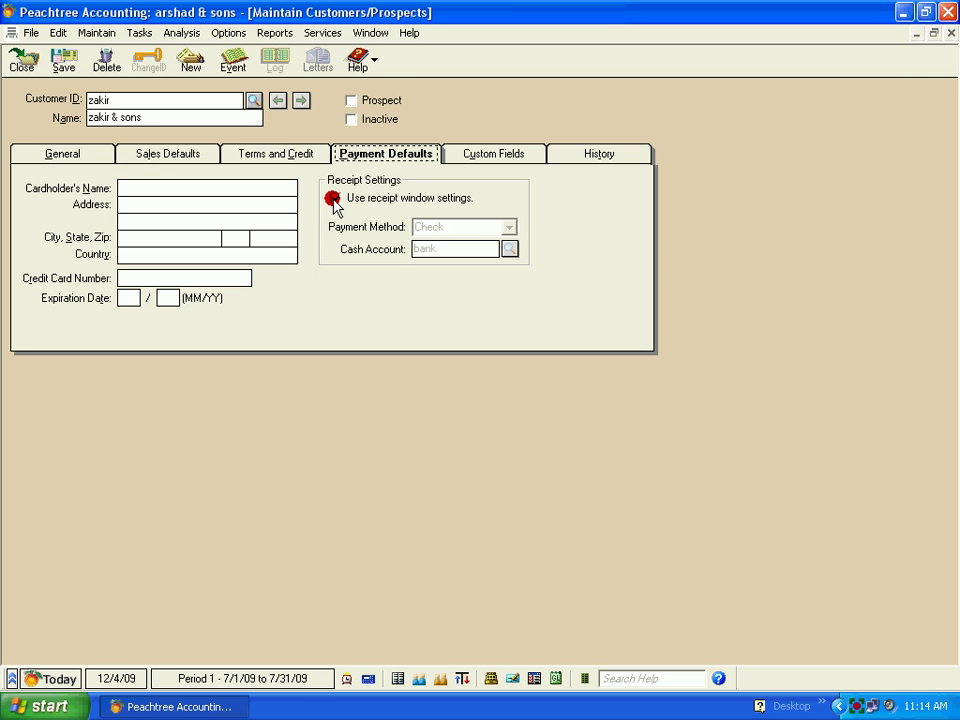
pyautogui.click(334, 198)
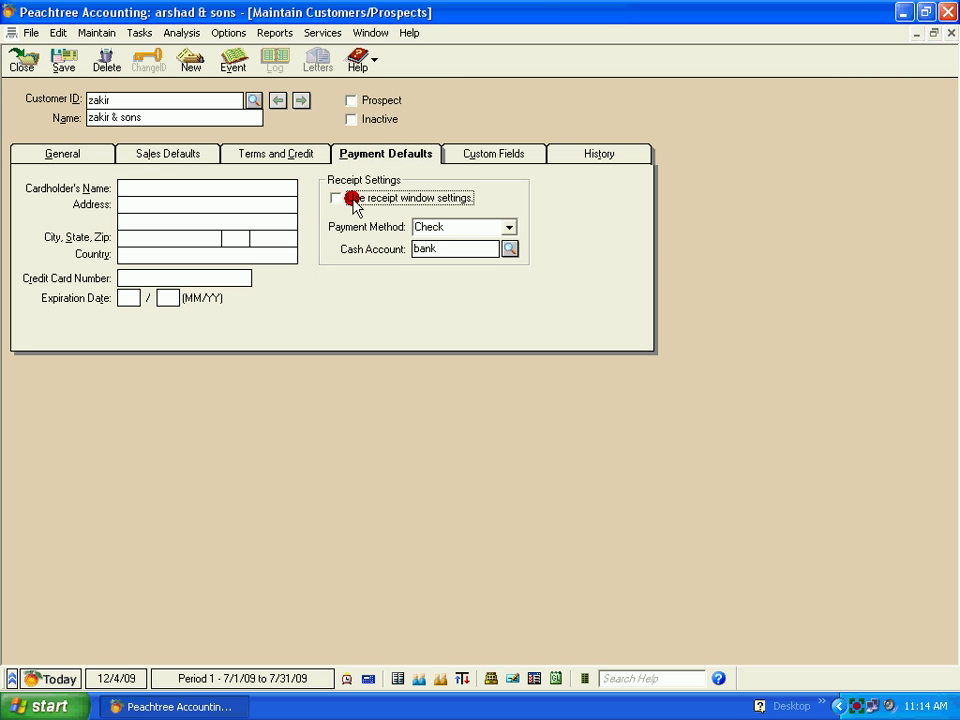
pyautogui.click(509, 249)
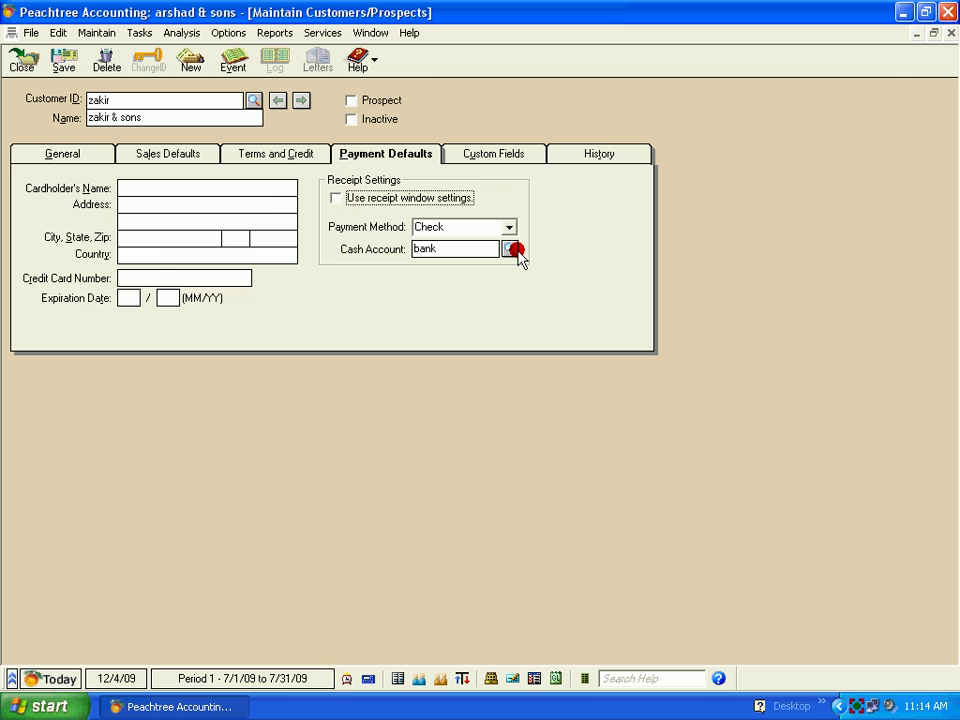
pyautogui.click(509, 249)
pyautogui.click(451, 264)
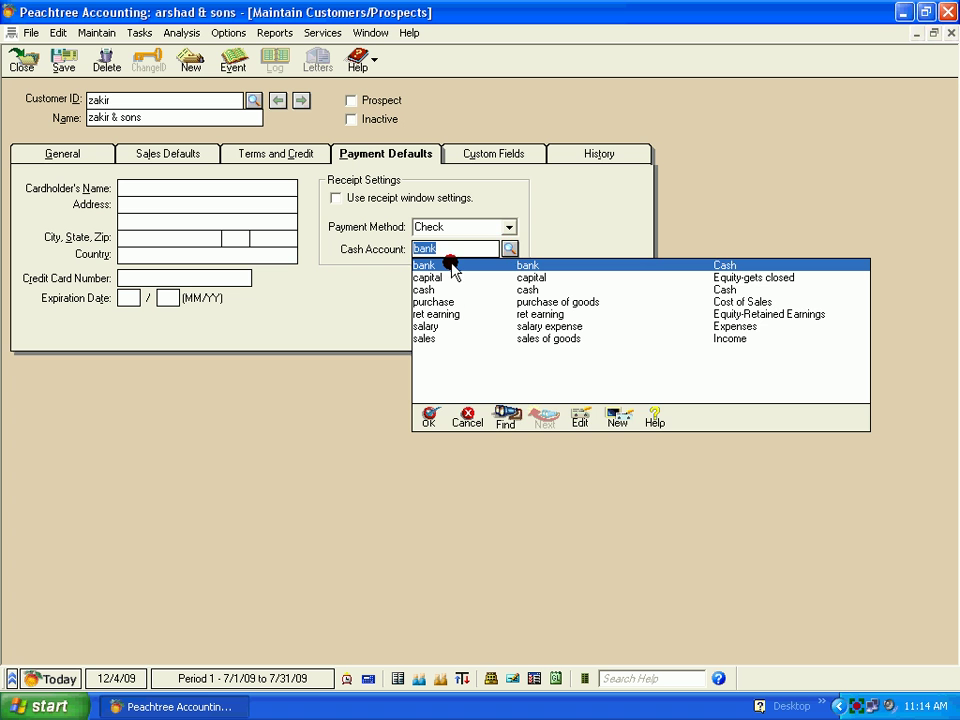
pyautogui.doubleClick(425, 264)
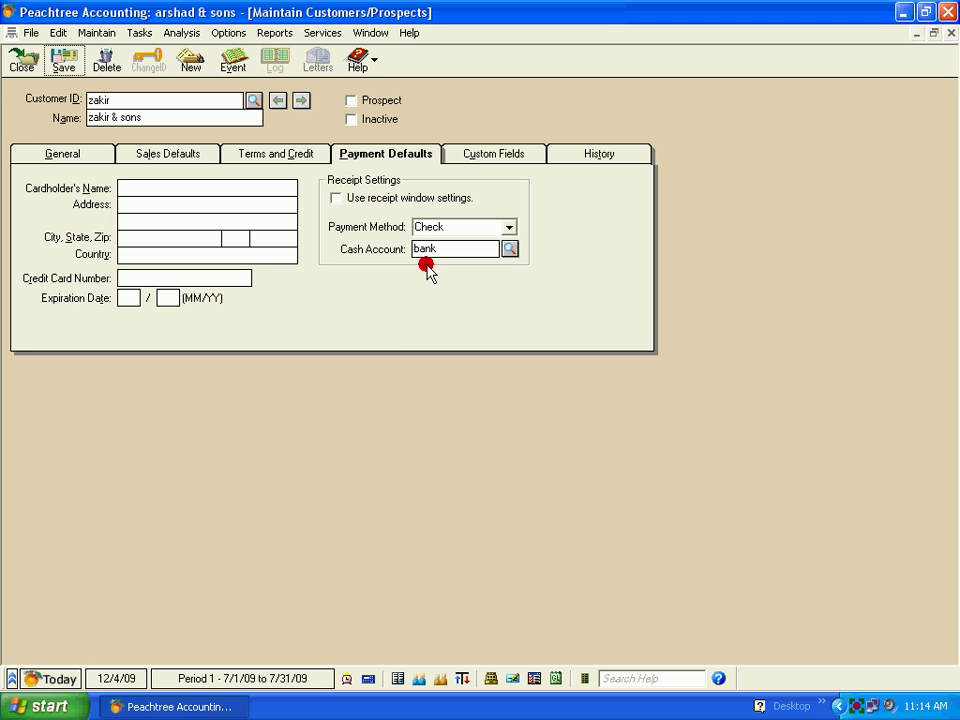
# Try cash as the customer's cash account and set it back to bank.
pyautogui.click(507, 249)
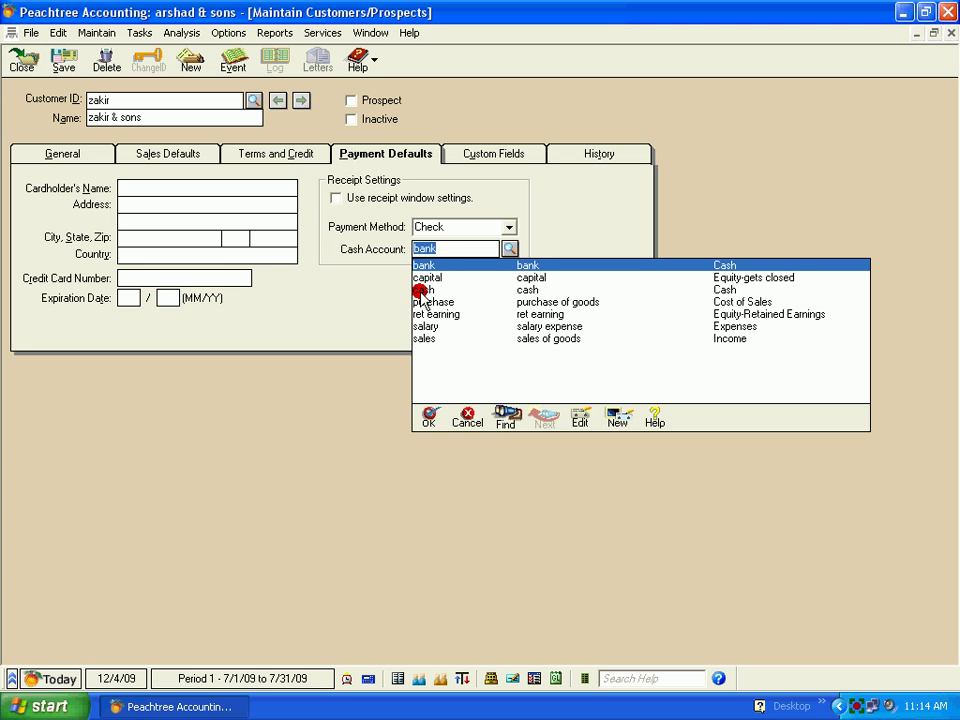
pyautogui.doubleClick(421, 292)
pyautogui.click(507, 251)
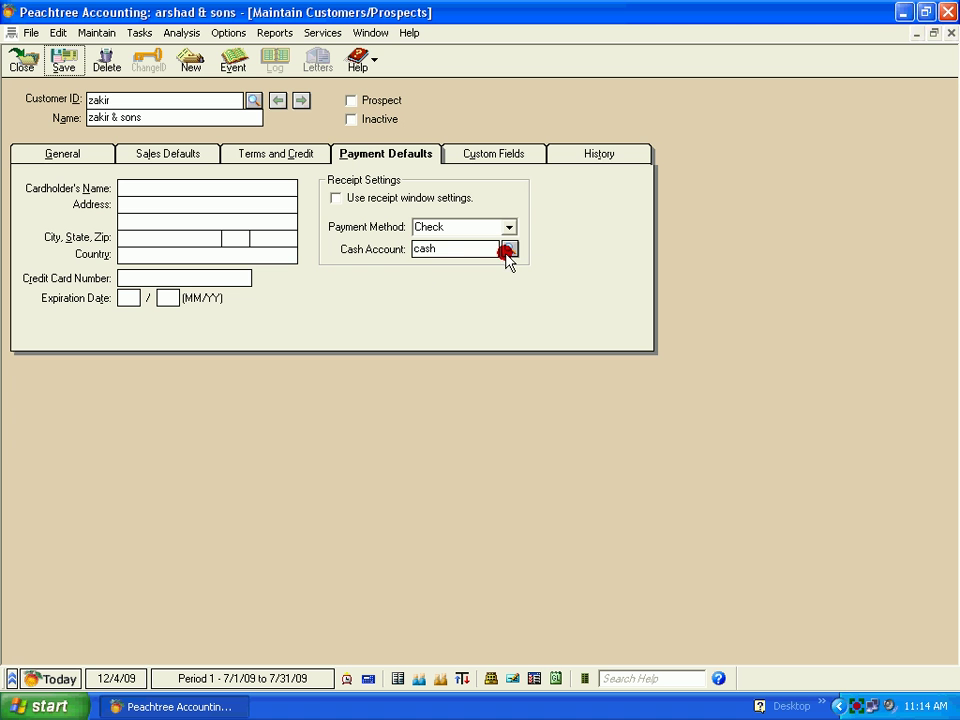
pyautogui.doubleClick(430, 265)
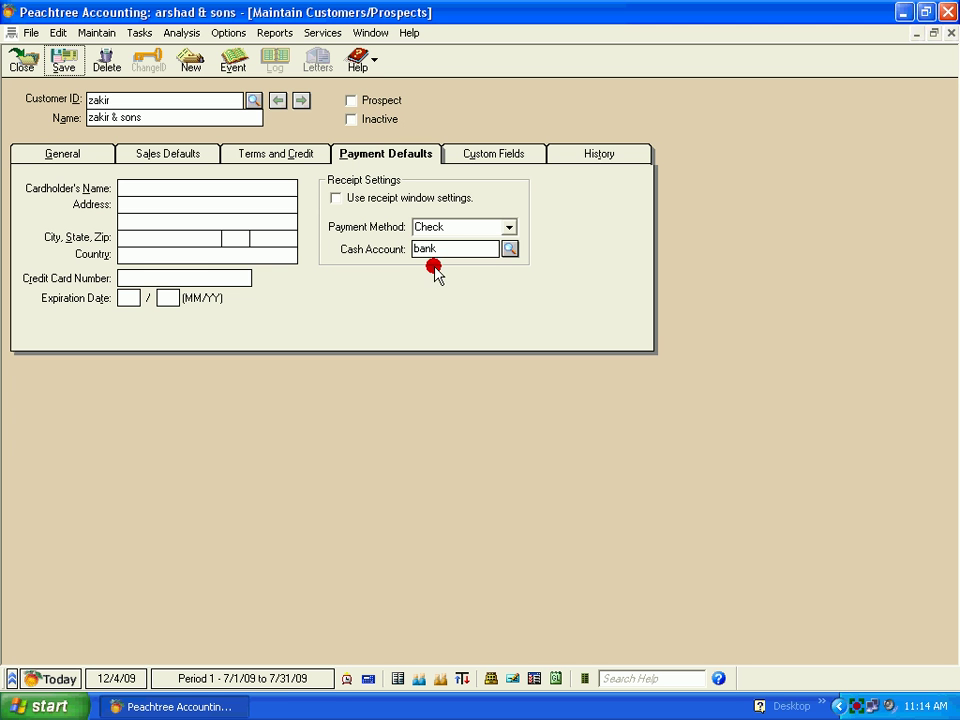
# Set the customer's default payment method to Cash.
pyautogui.click(508, 227)
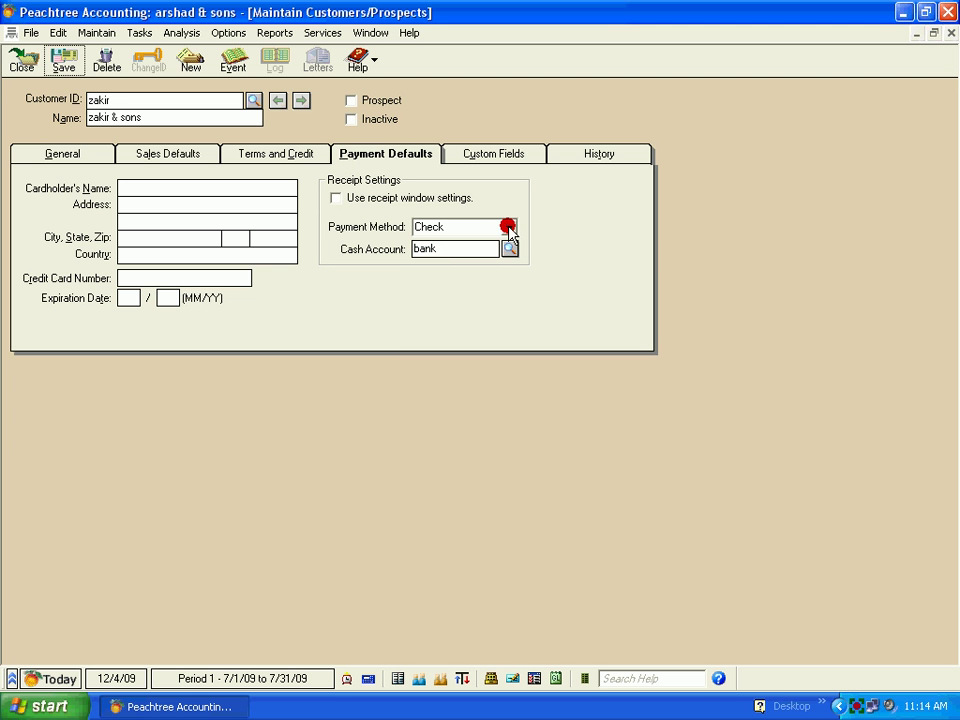
pyautogui.click(508, 228)
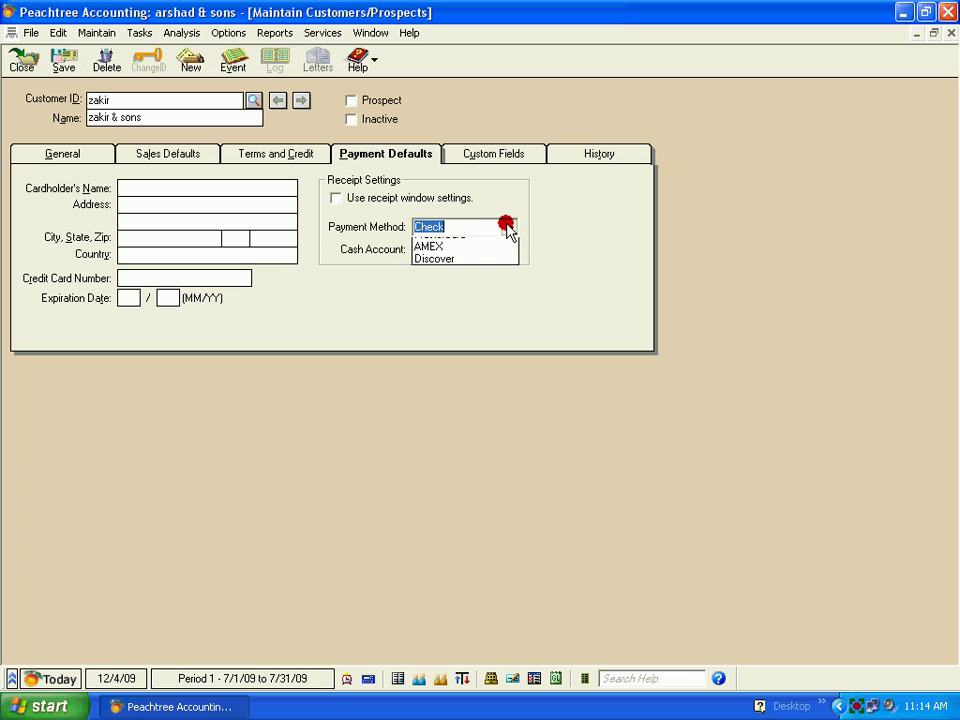
pyautogui.moveTo(469, 240)
pyautogui.mouseDown()
pyautogui.moveTo(437, 250)
pyautogui.moveTo(432, 308)
pyautogui.moveTo(425, 242)
pyautogui.mouseUp()
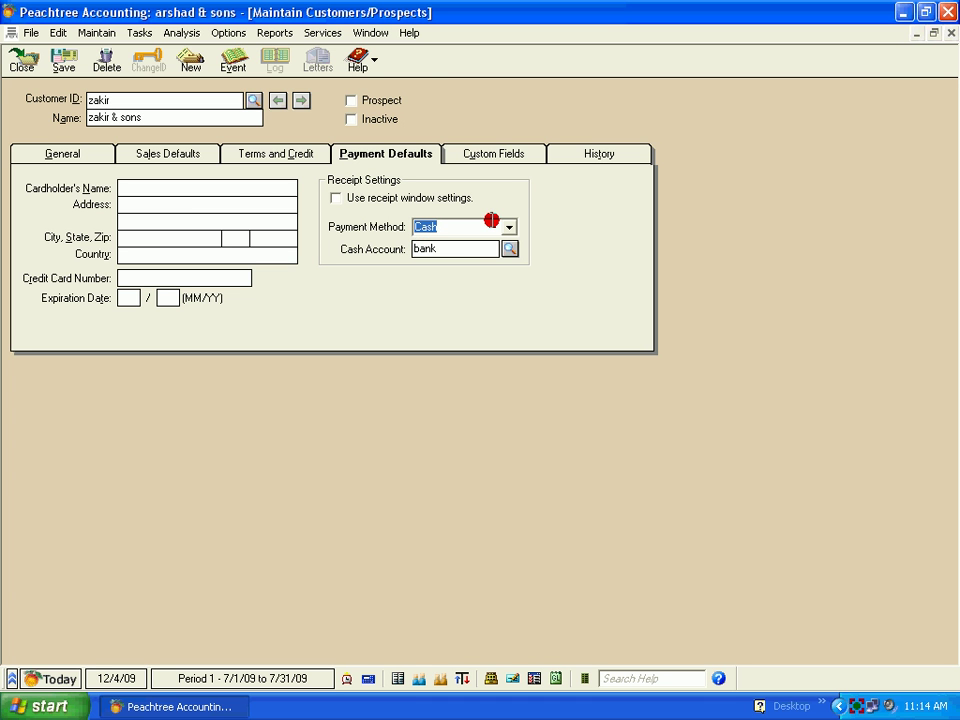
# Review the customer's custom fields, history, general details and sales defaults, and compare the custom with the standard terms and credit.
pyautogui.click(484, 154)
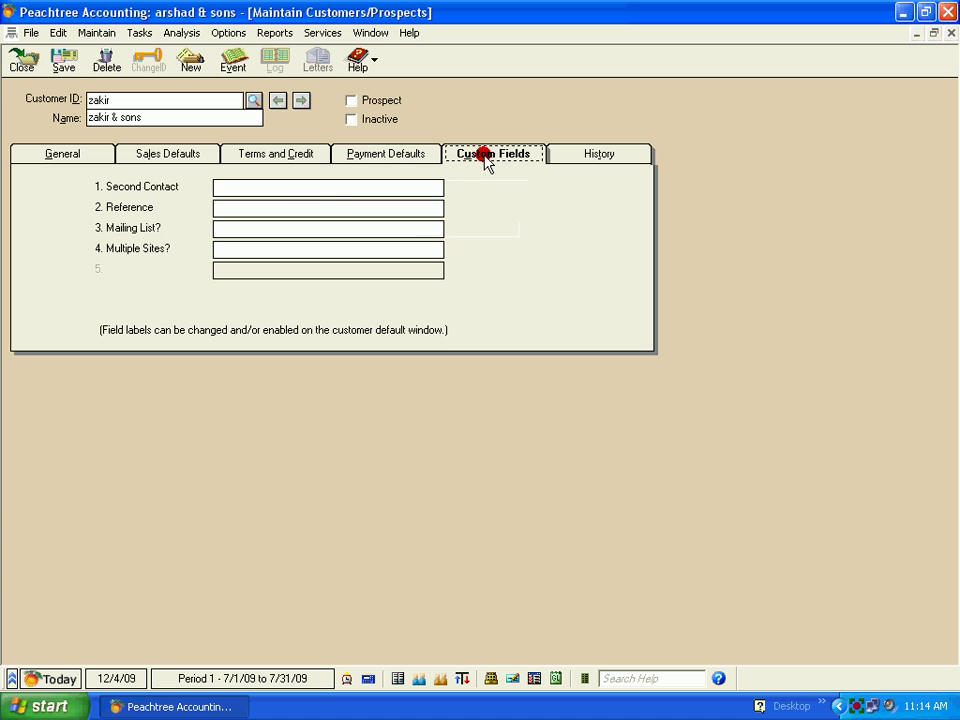
pyautogui.click(350, 188)
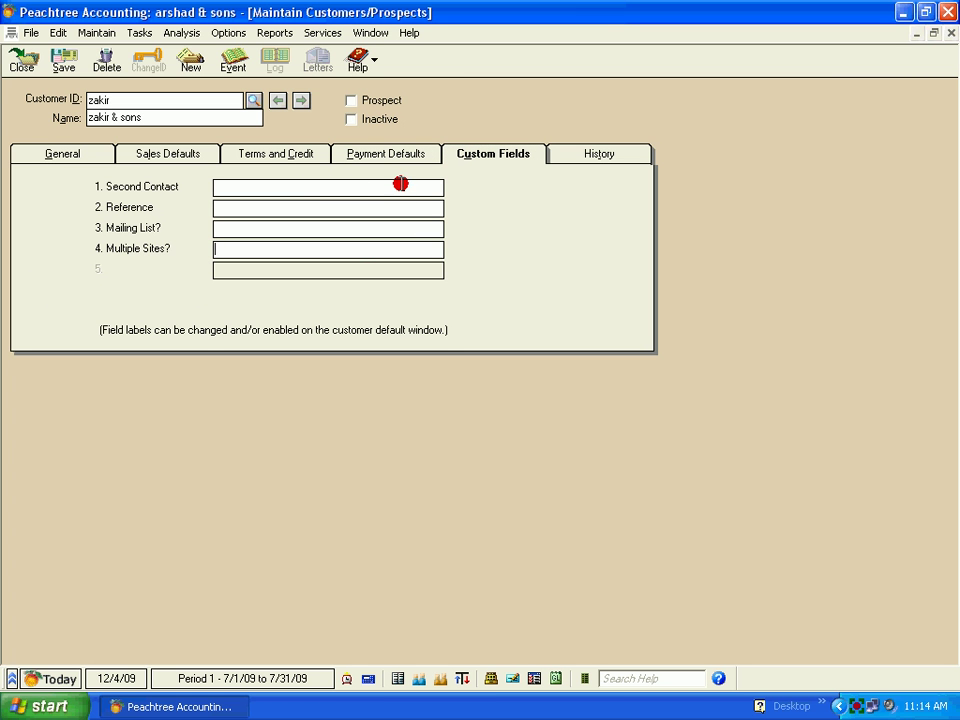
pyautogui.click(601, 158)
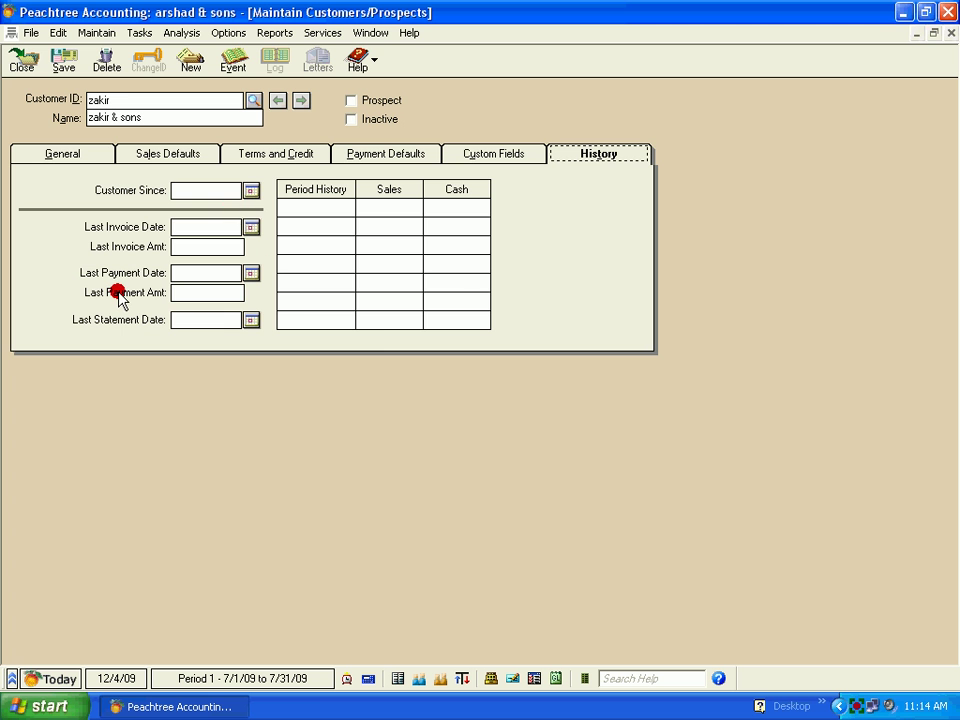
pyautogui.click(98, 157)
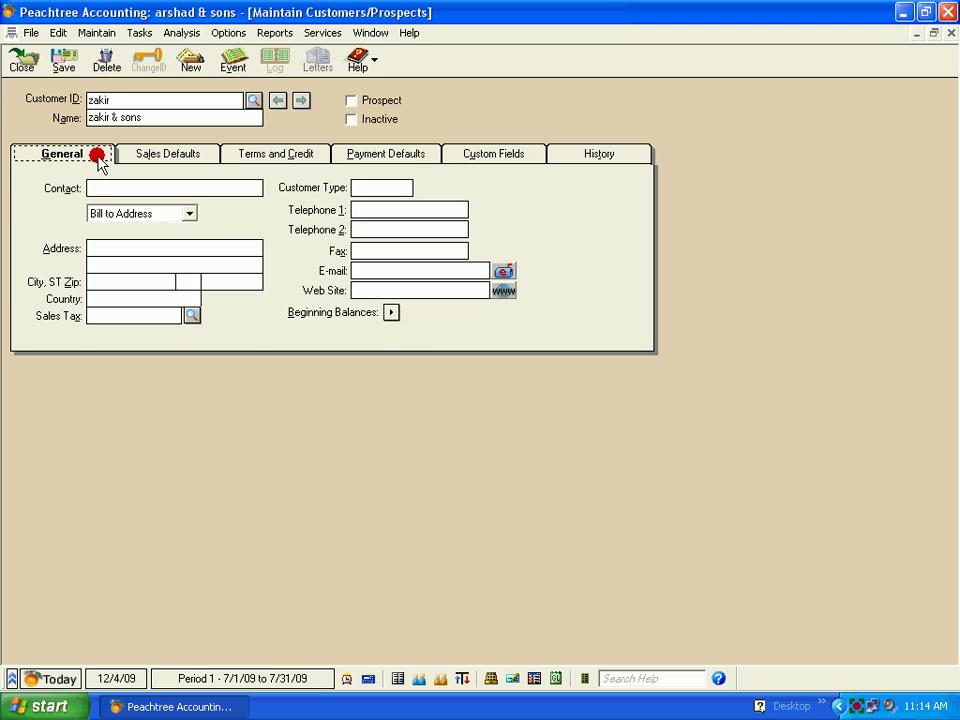
pyautogui.click(167, 155)
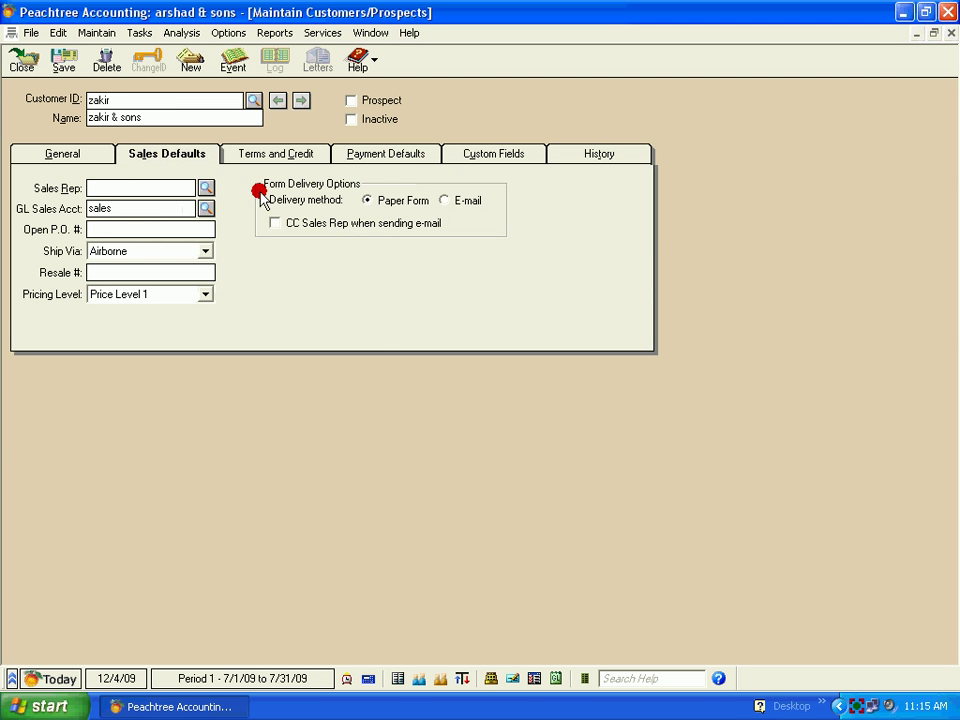
pyautogui.click(262, 156)
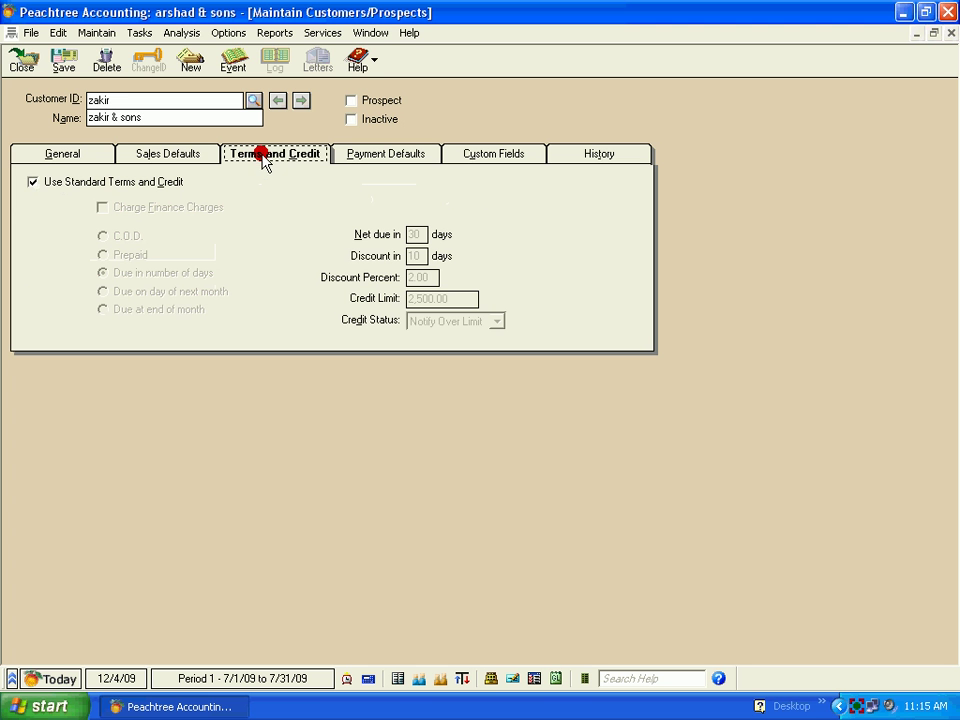
pyautogui.click(34, 183)
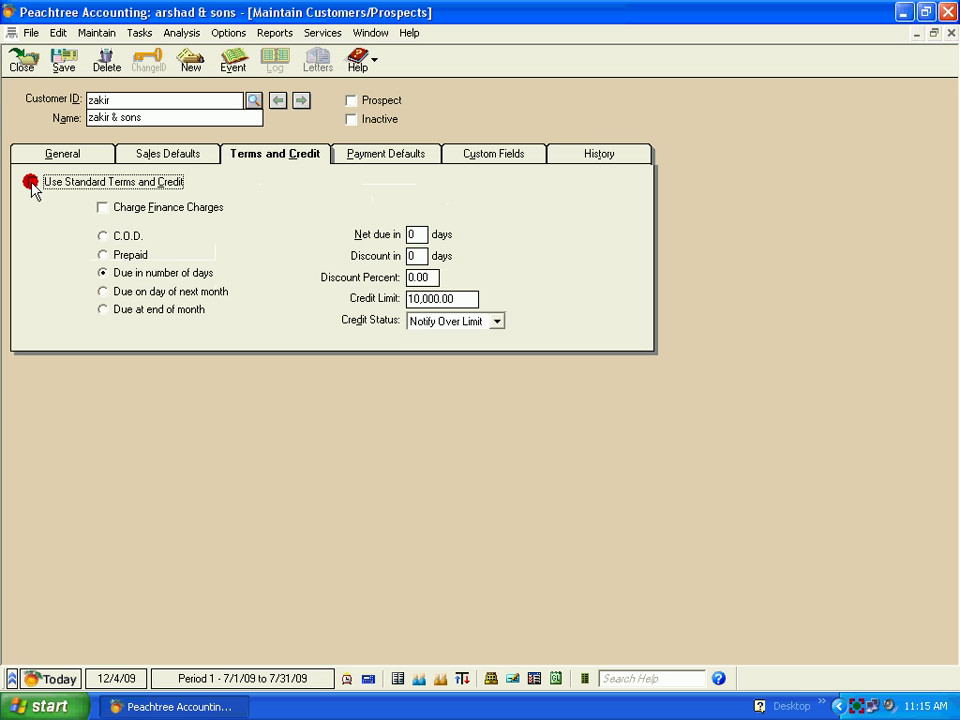
pyautogui.click(31, 183)
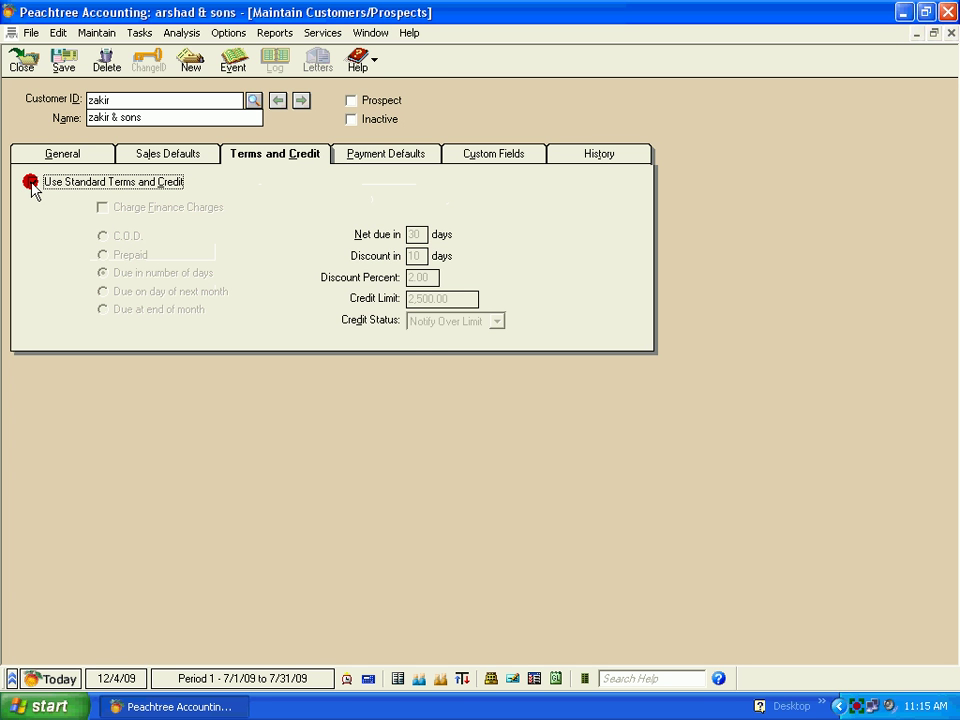
# Save the zakir & sons customer record and close the customer maintenance window.
pyautogui.click(63, 63)
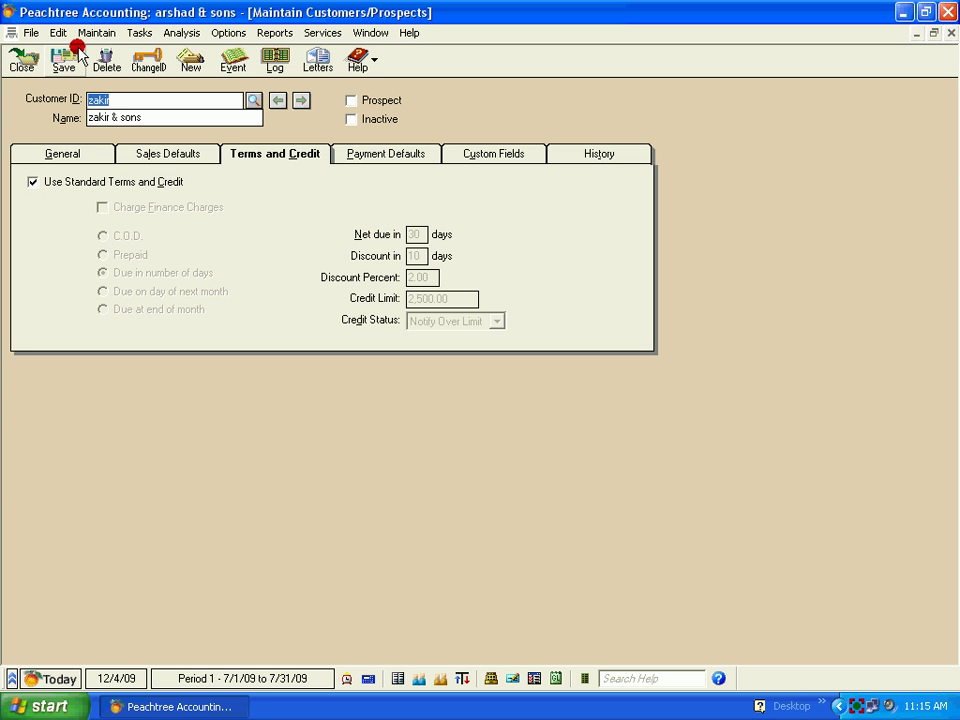
pyautogui.click(27, 70)
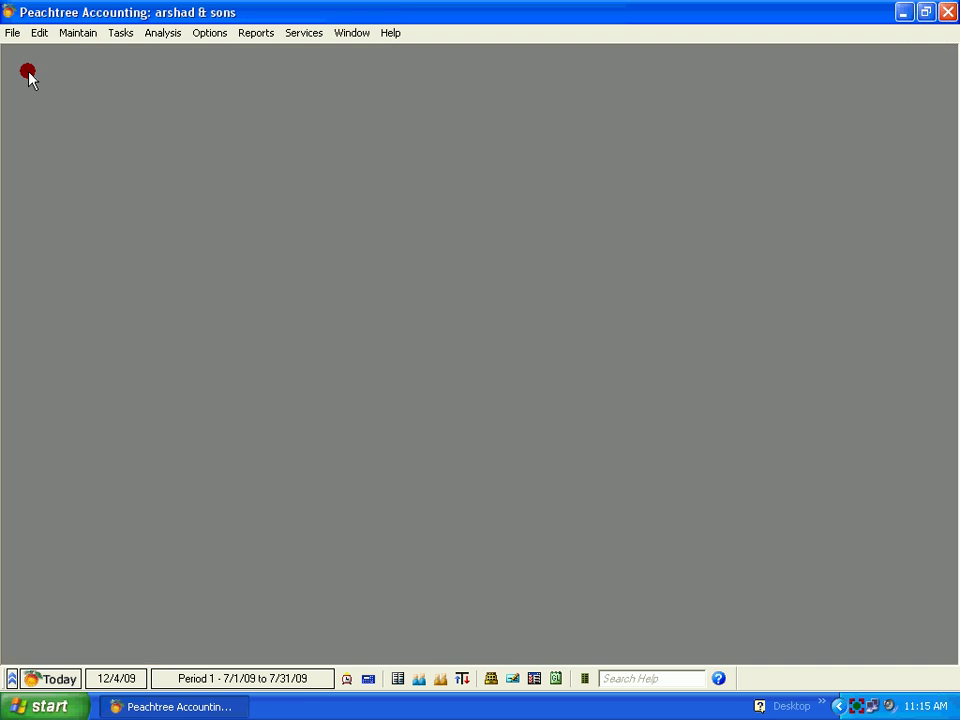